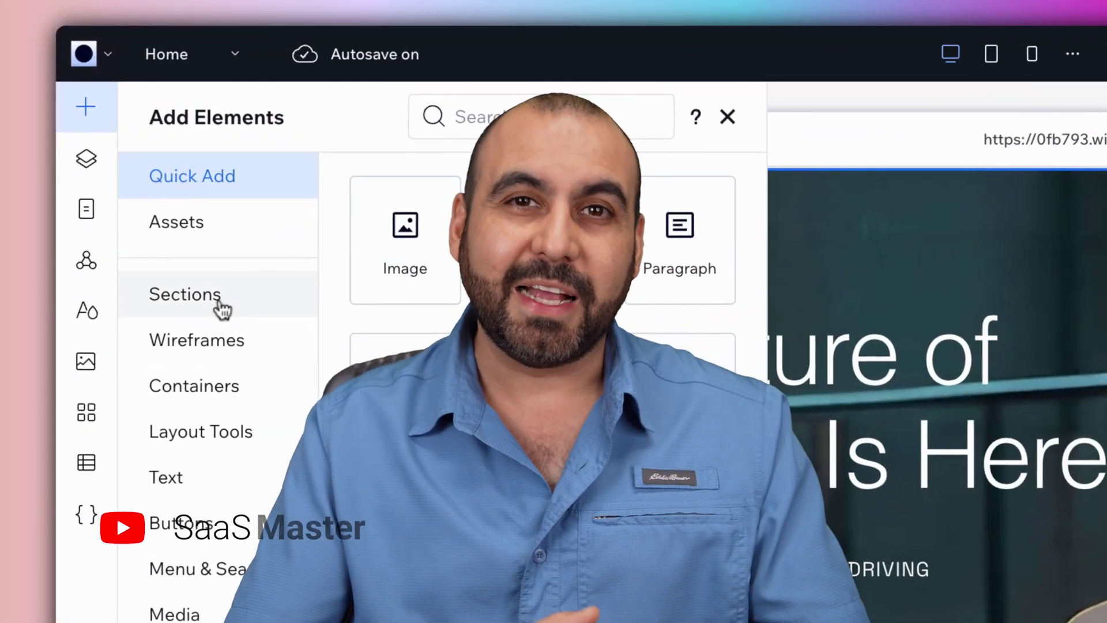
Step: Browse the Sections, Text and Blog element categories in Add Elements
{"action": "left_click", "coordinate": [162, 163]}
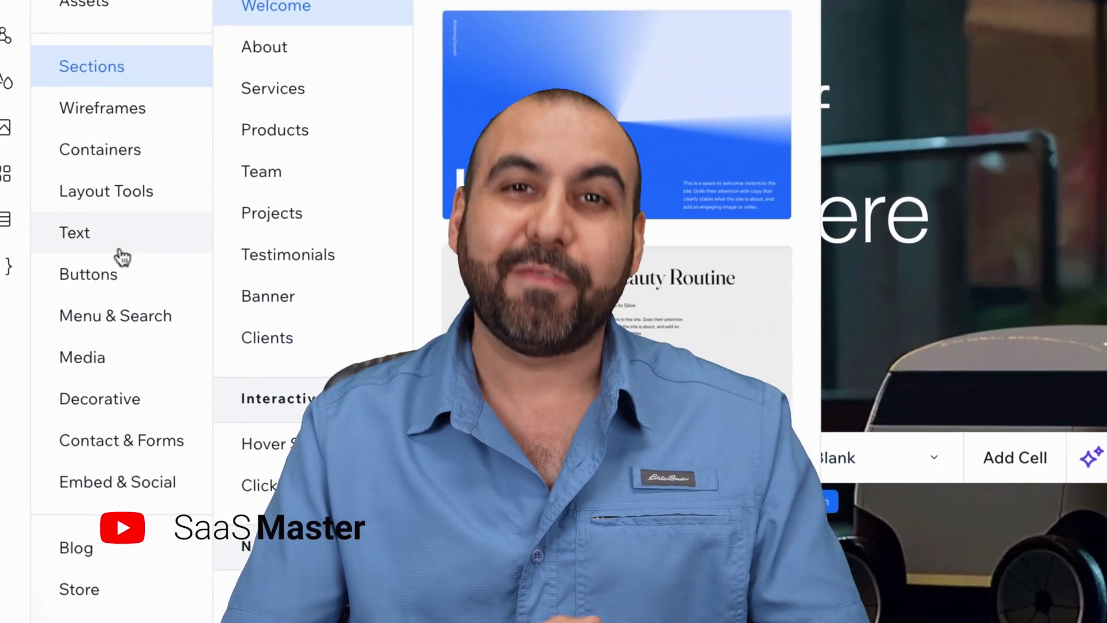
{"action": "left_click", "coordinate": [153, 349]}
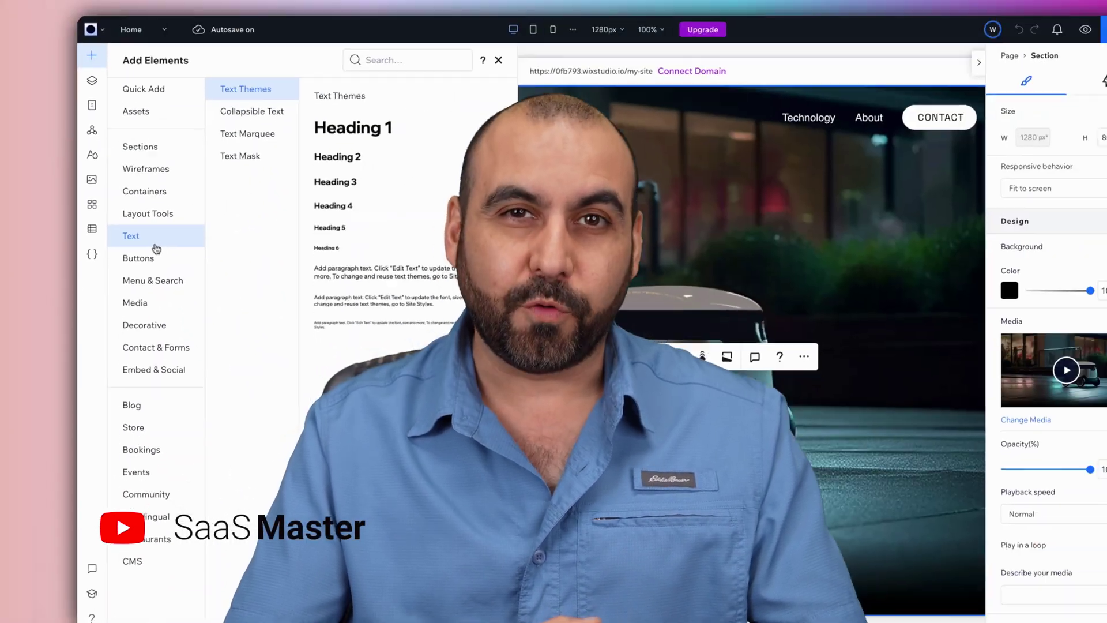
{"action": "left_click", "coordinate": [141, 382]}
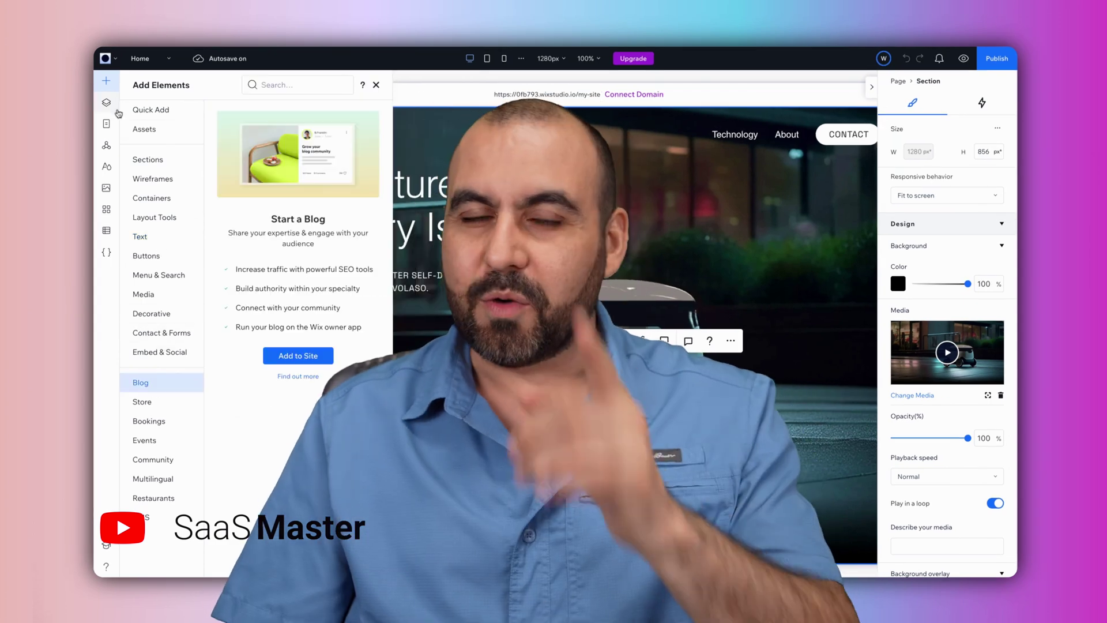
Step: In the Layers panel, move a Text layer above Welcome, then view the content collections
{"action": "left_click", "coordinate": [107, 103]}
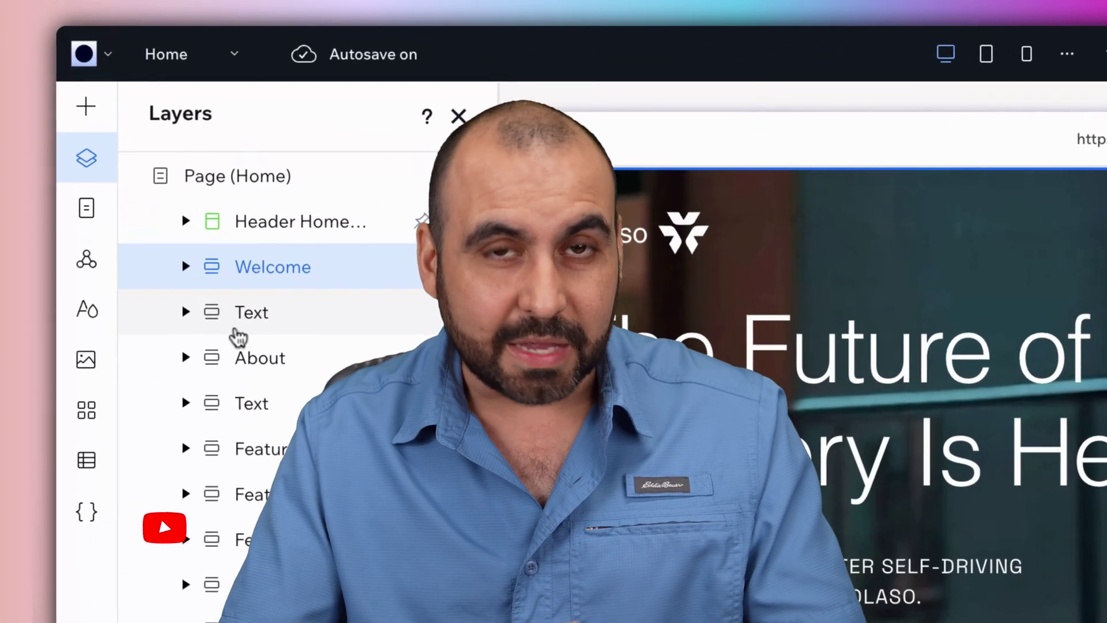
{"action": "left_click_drag", "start_coordinate": [173, 172], "coordinate": [173, 150]}
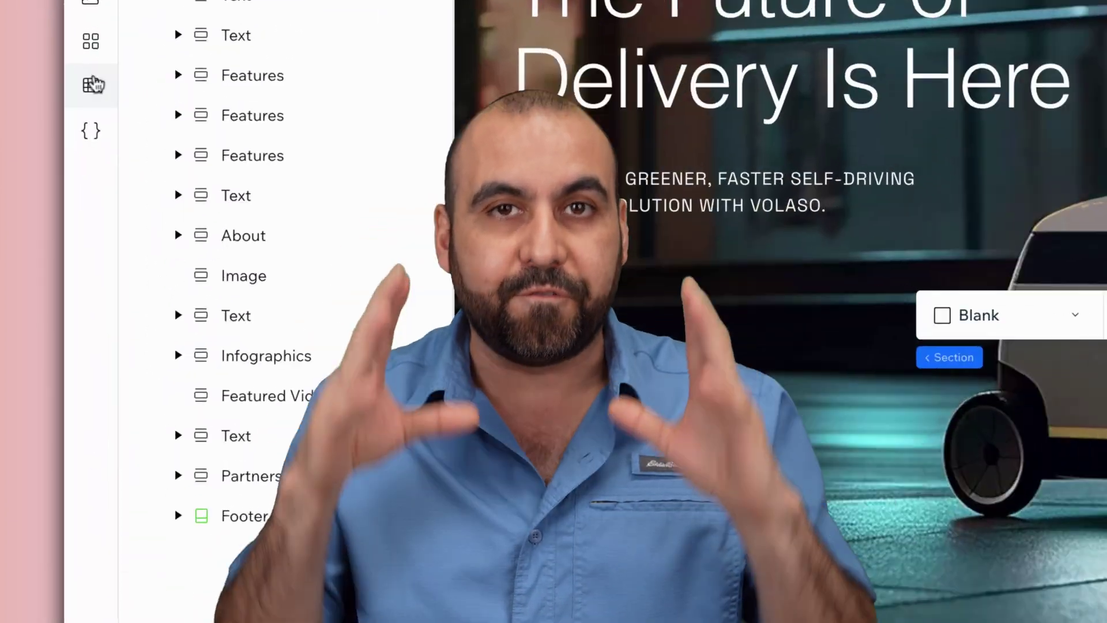
{"action": "left_click", "coordinate": [91, 407]}
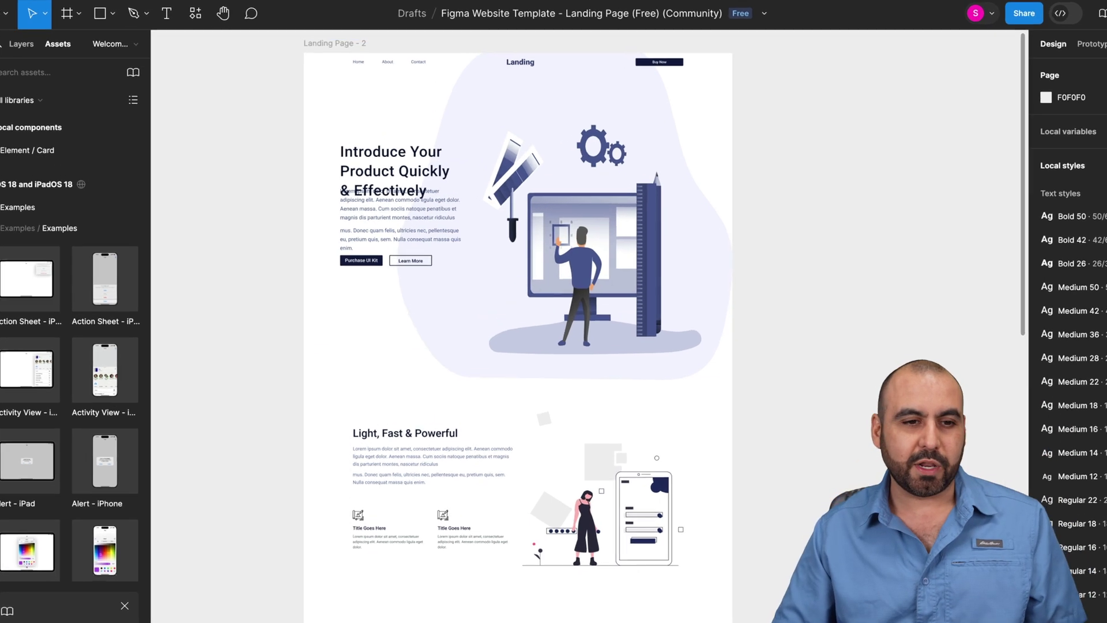
Step: Find the Figma to Wix Studio plugin by searching 'wix' and run it
{"action": "left_click", "coordinate": [195, 12]}
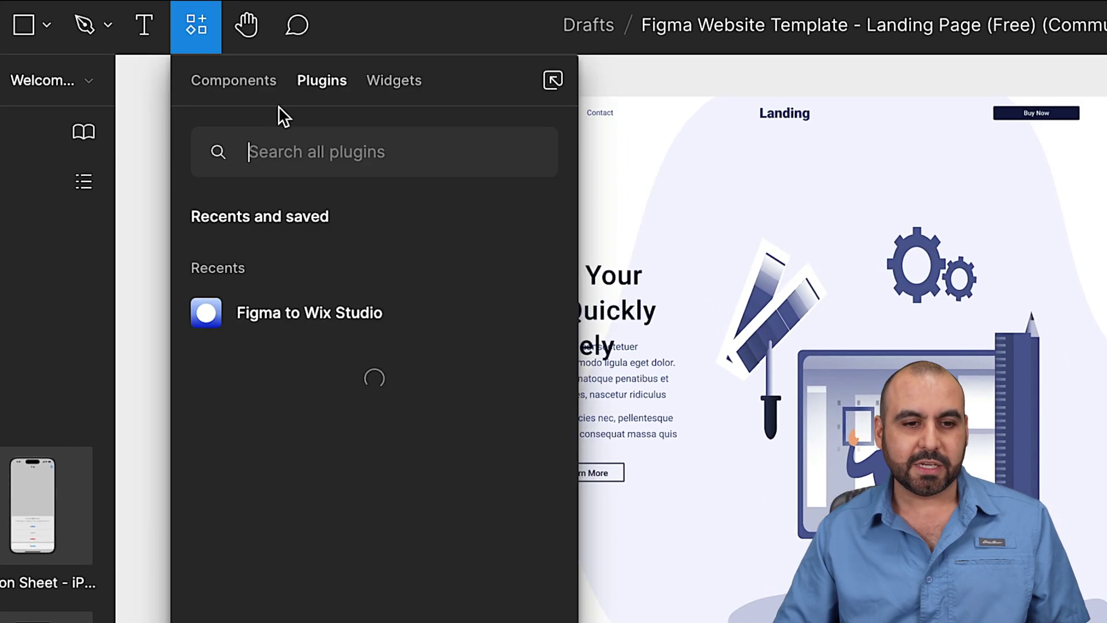
{"action": "type", "text": "wix"}
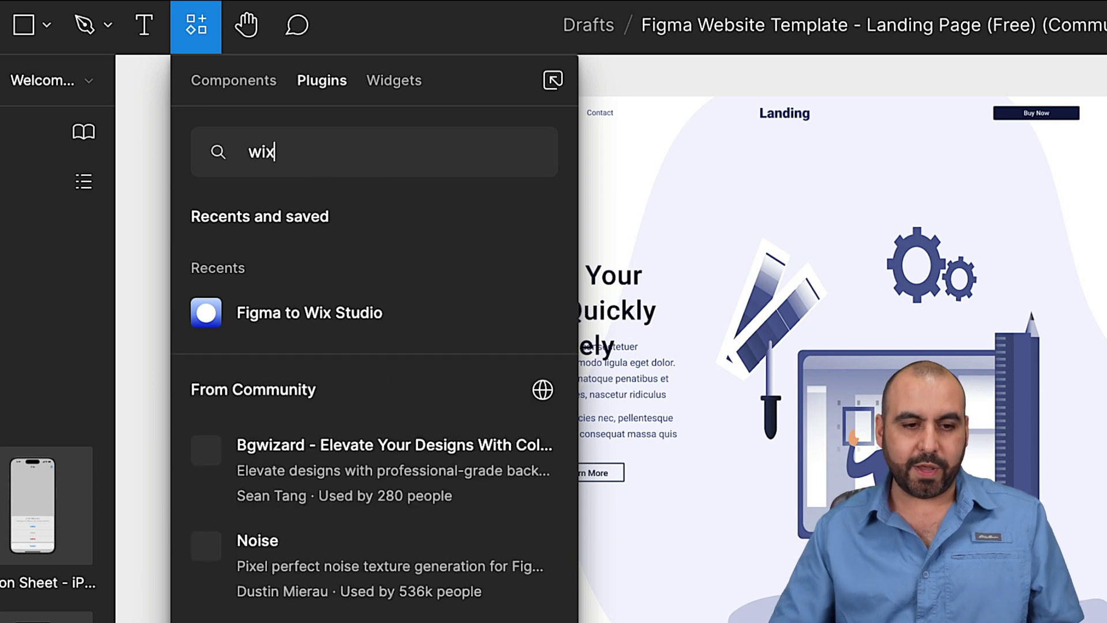
{"action": "left_click", "coordinate": [323, 258]}
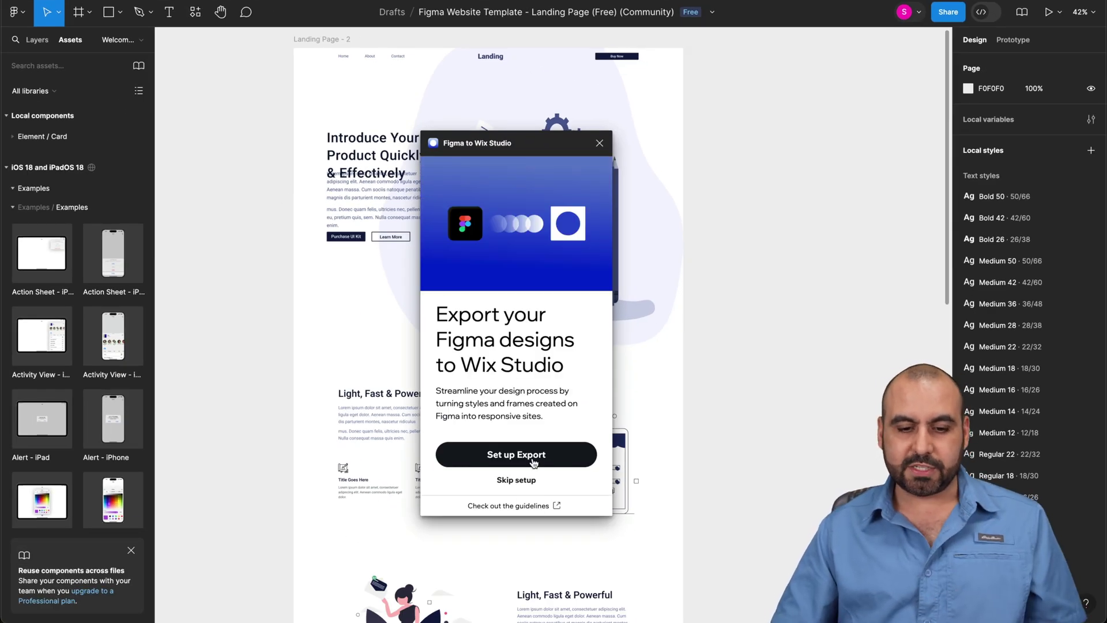
Step: Complete the plugin's export setup as connected, and copy the Figma file's share link
{"action": "left_click", "coordinate": [530, 459]}
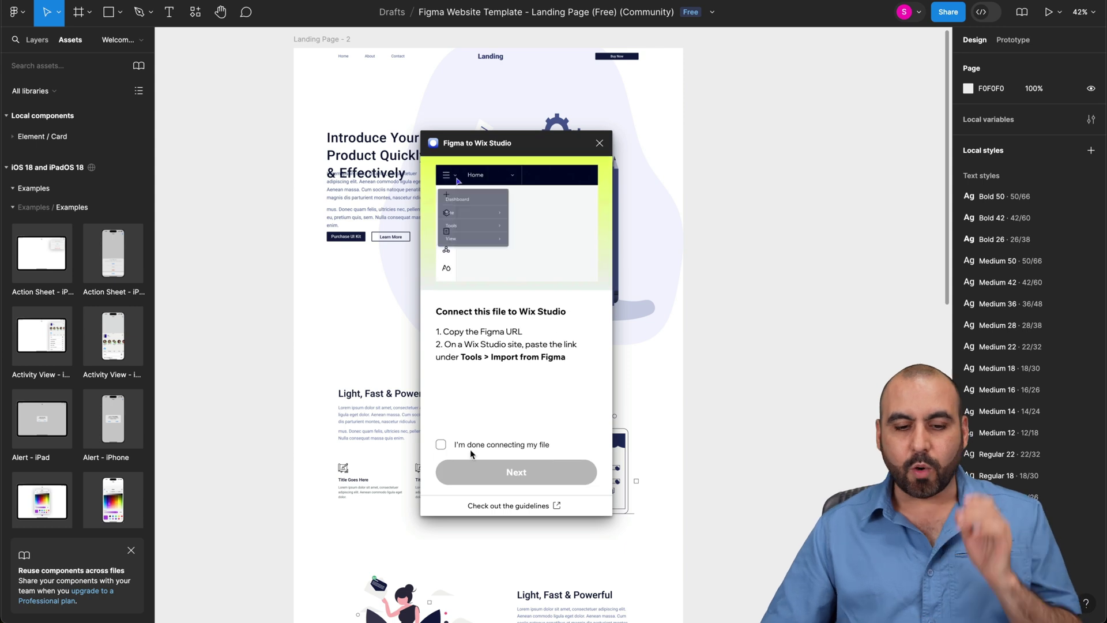
{"action": "left_click", "coordinate": [465, 445]}
{"action": "left_click", "coordinate": [508, 472]}
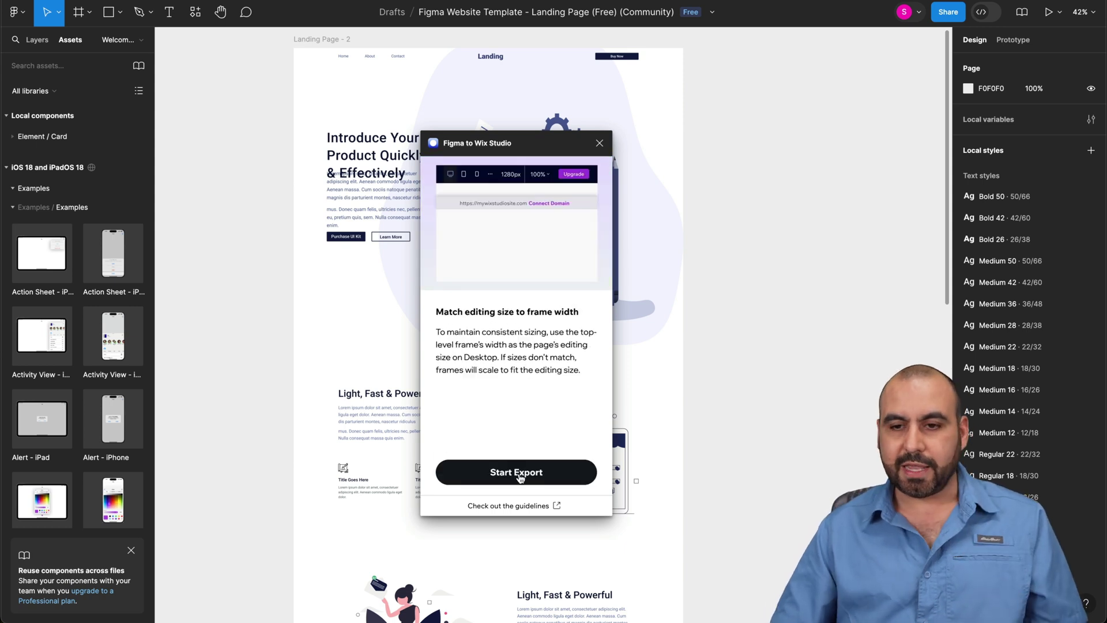
{"action": "left_click", "coordinate": [945, 14]}
{"action": "left_click", "coordinate": [653, 107]}
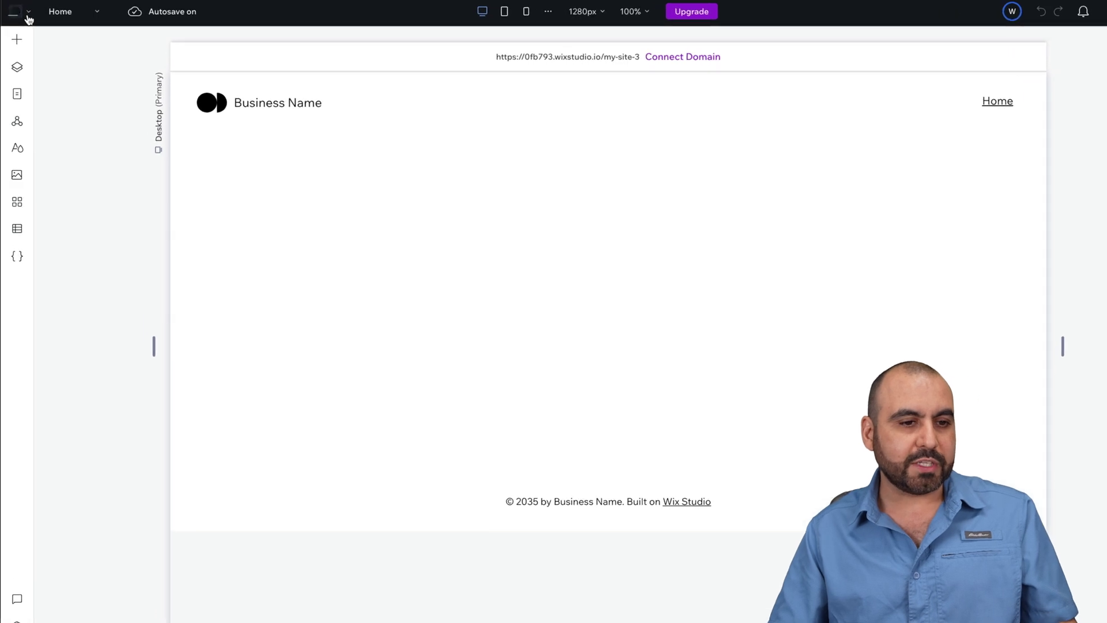
Step: Connect the pasted Figma file link through Tools > Import from Figma
{"action": "left_click", "coordinate": [47, 26]}
{"action": "mouse_move", "coordinate": [56, 175]}
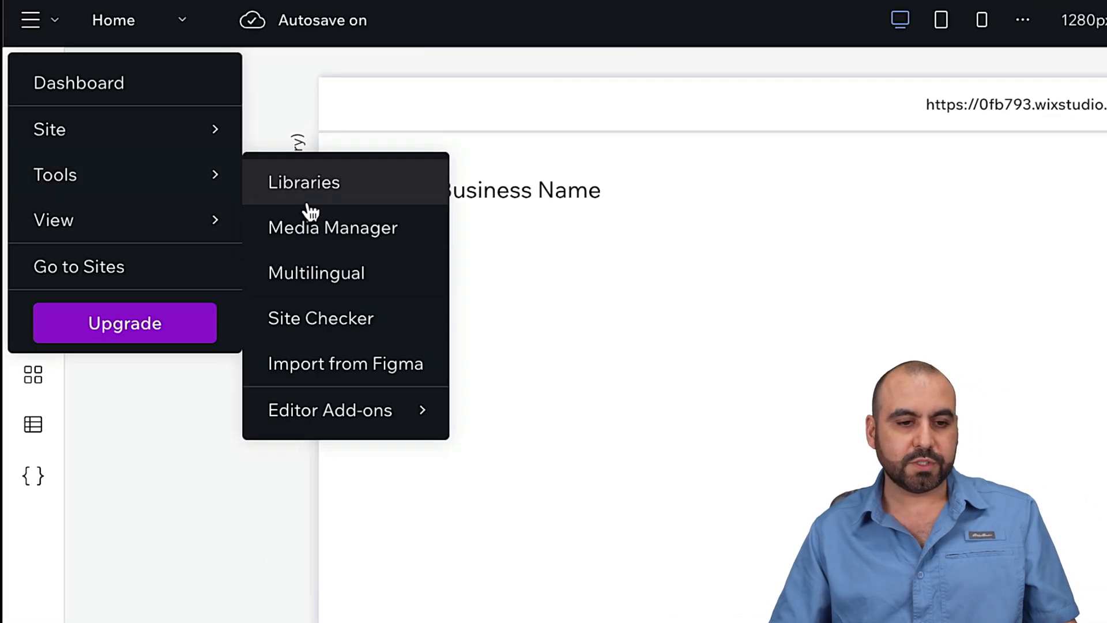
{"action": "left_click", "coordinate": [346, 360]}
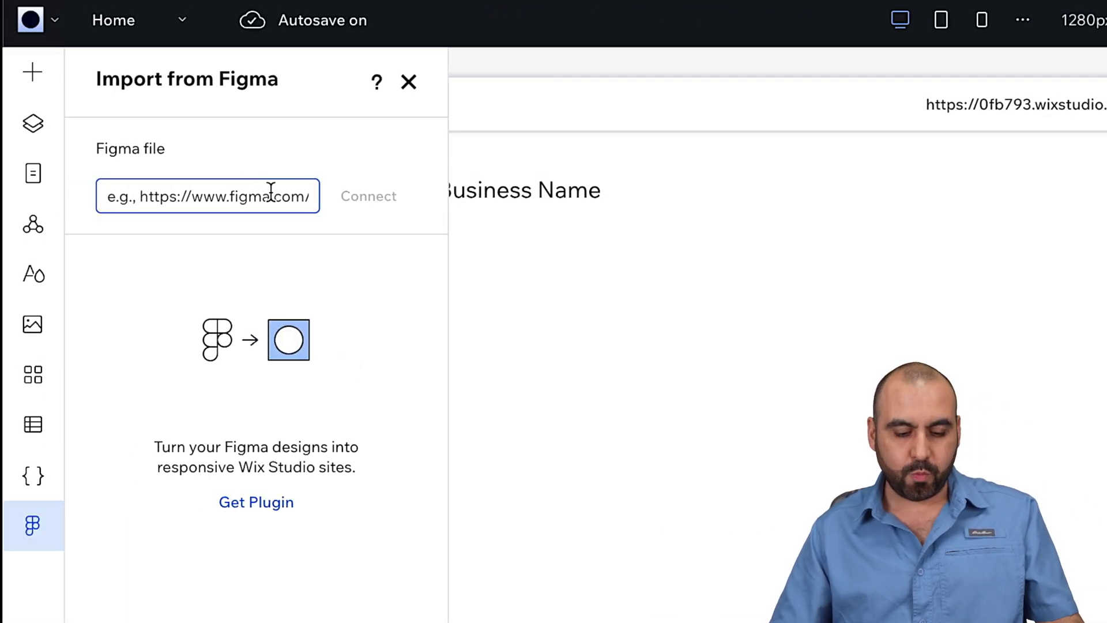
{"action": "key", "text": "ctrl+v"}
{"action": "left_click", "coordinate": [195, 105]}
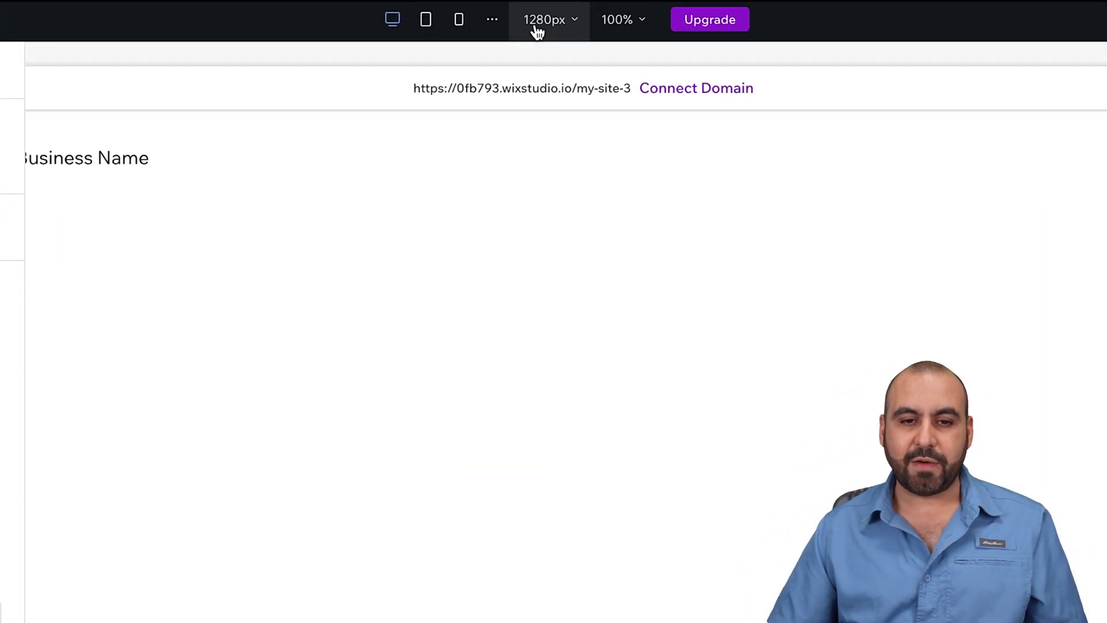
Step: Change the desktop editing width from 1280 to 1440 px
{"action": "left_click", "coordinate": [536, 29]}
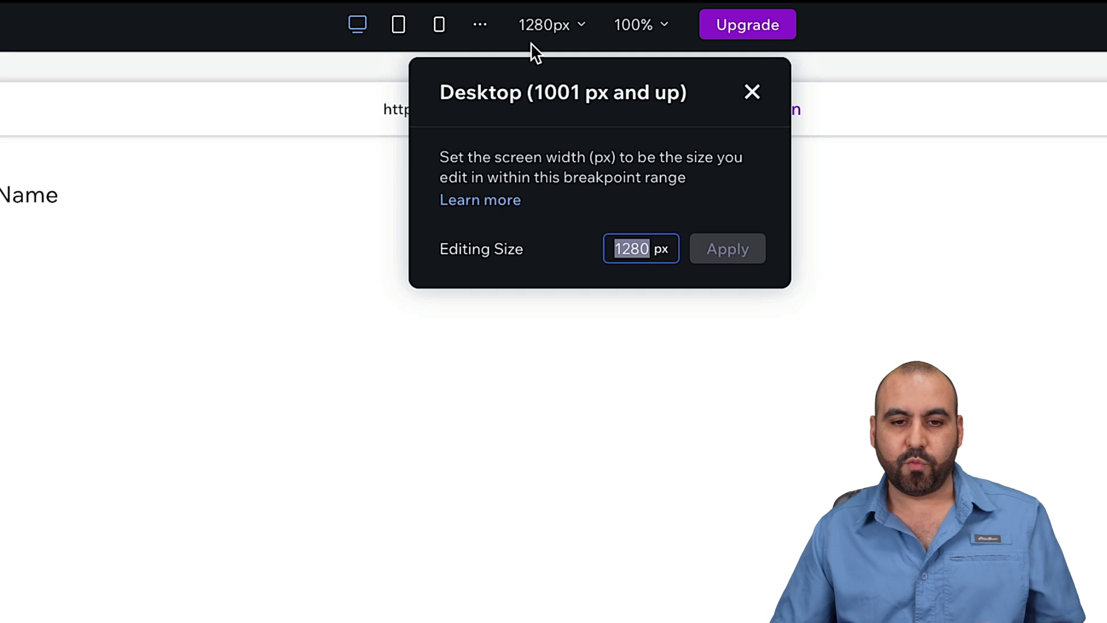
{"action": "type", "text": "144"}
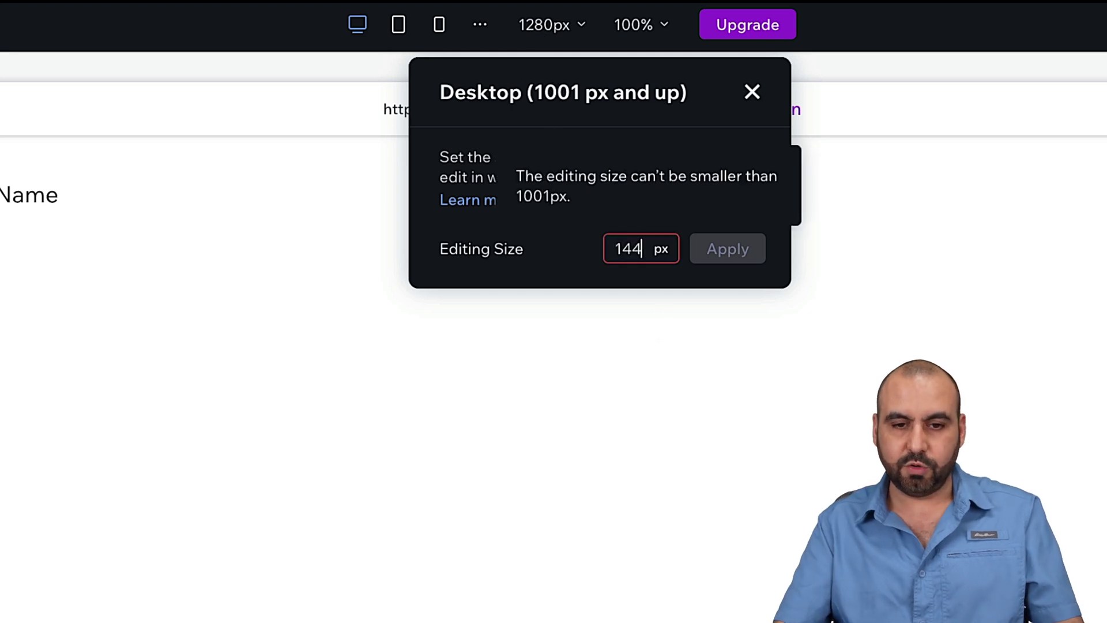
{"action": "type", "text": "0"}
{"action": "left_click", "coordinate": [737, 252]}
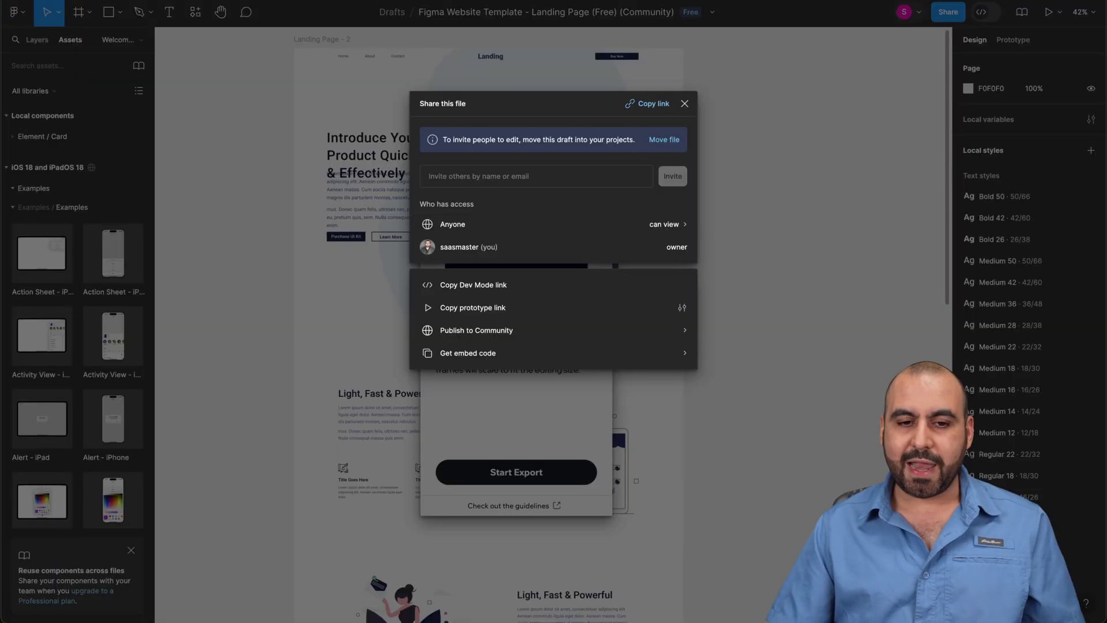
Step: Select the whole Landing Page - 2 frame and export it as a single frame to Wix Studio
{"action": "left_click", "coordinate": [685, 103]}
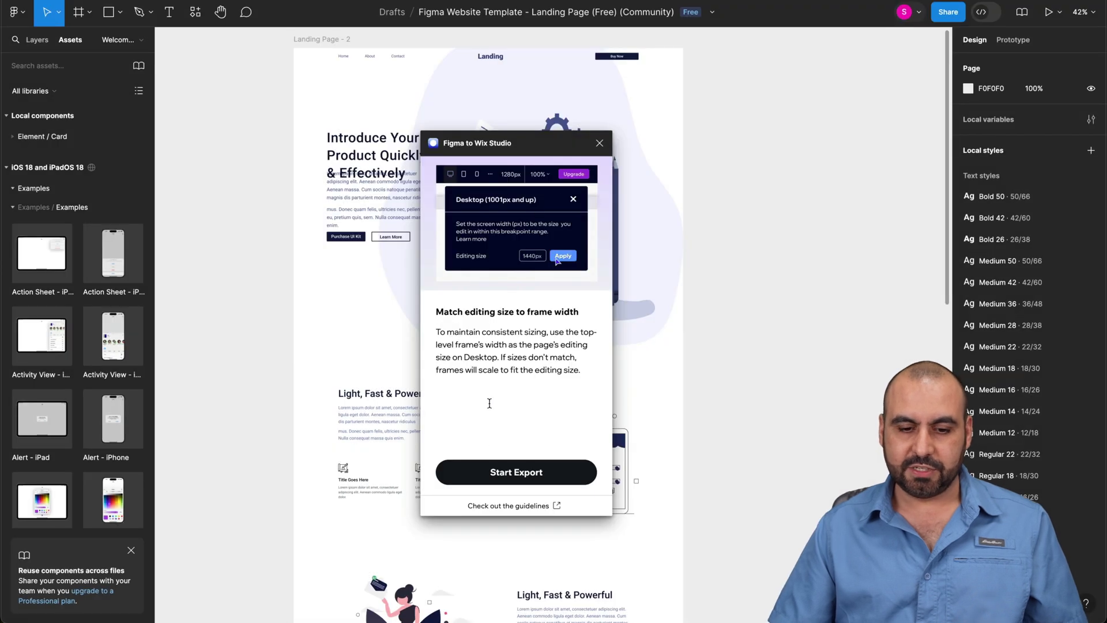
{"action": "left_click", "coordinate": [495, 476]}
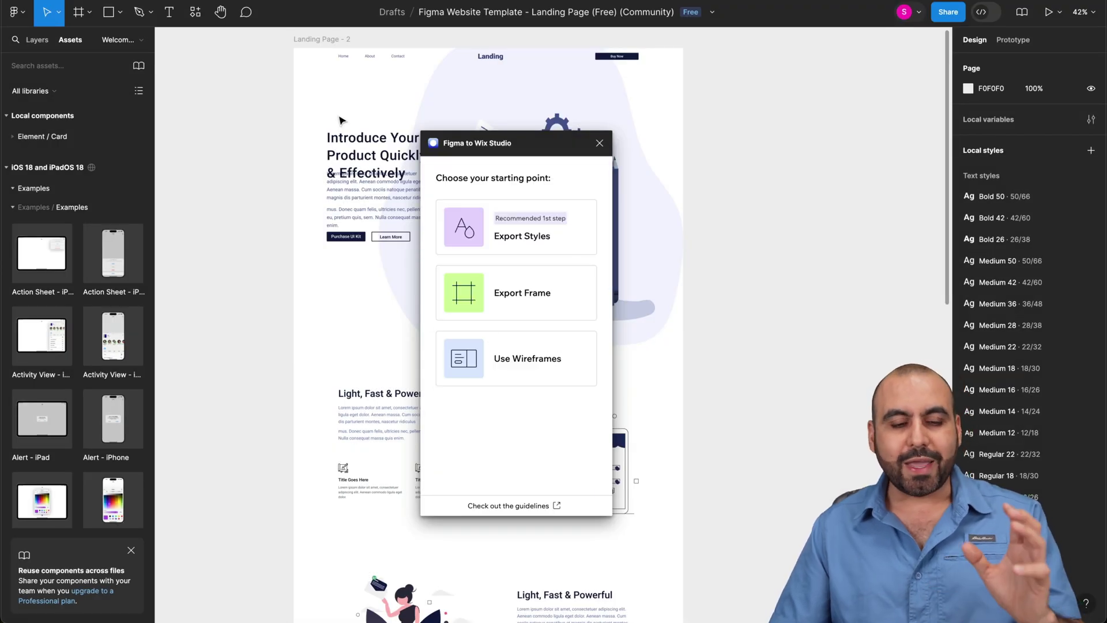
{"action": "left_click", "coordinate": [345, 143]}
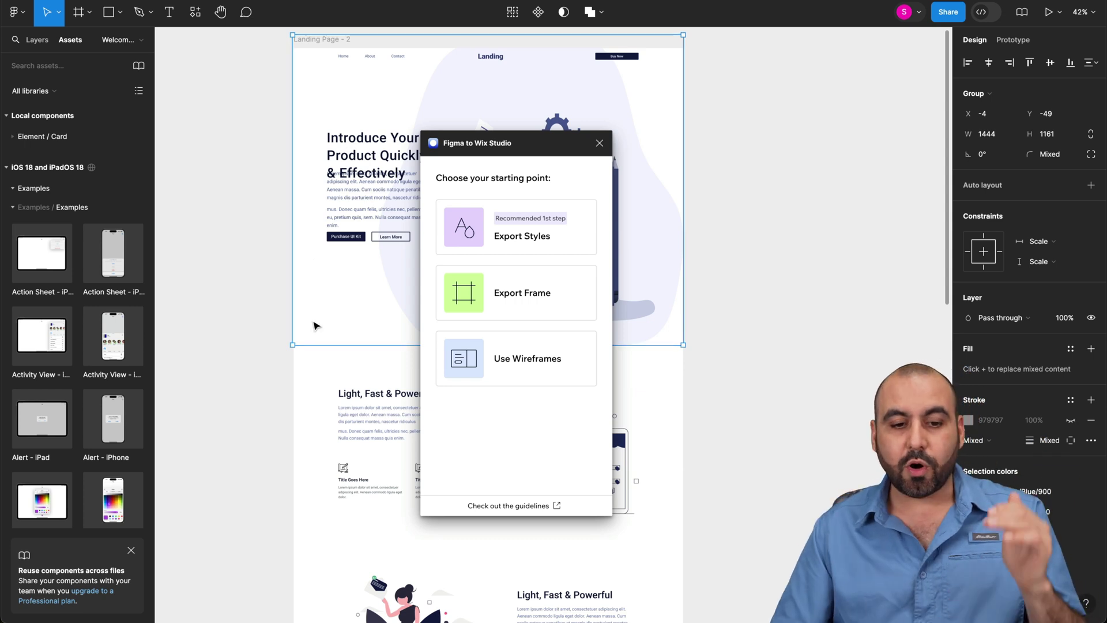
{"action": "left_click", "coordinate": [274, 68]}
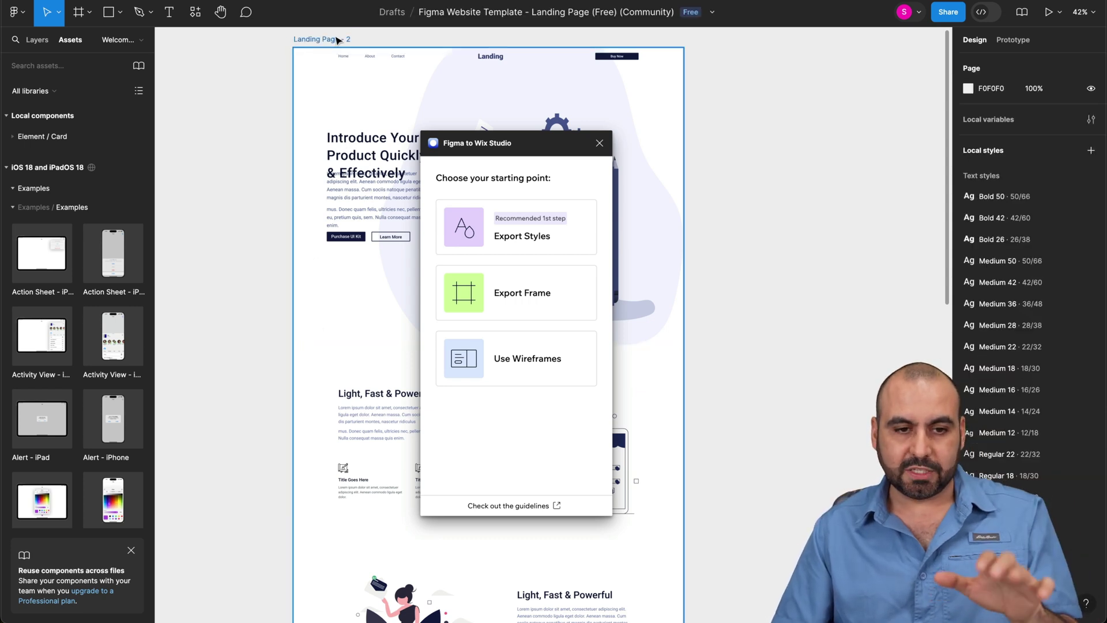
{"action": "left_click", "coordinate": [320, 39]}
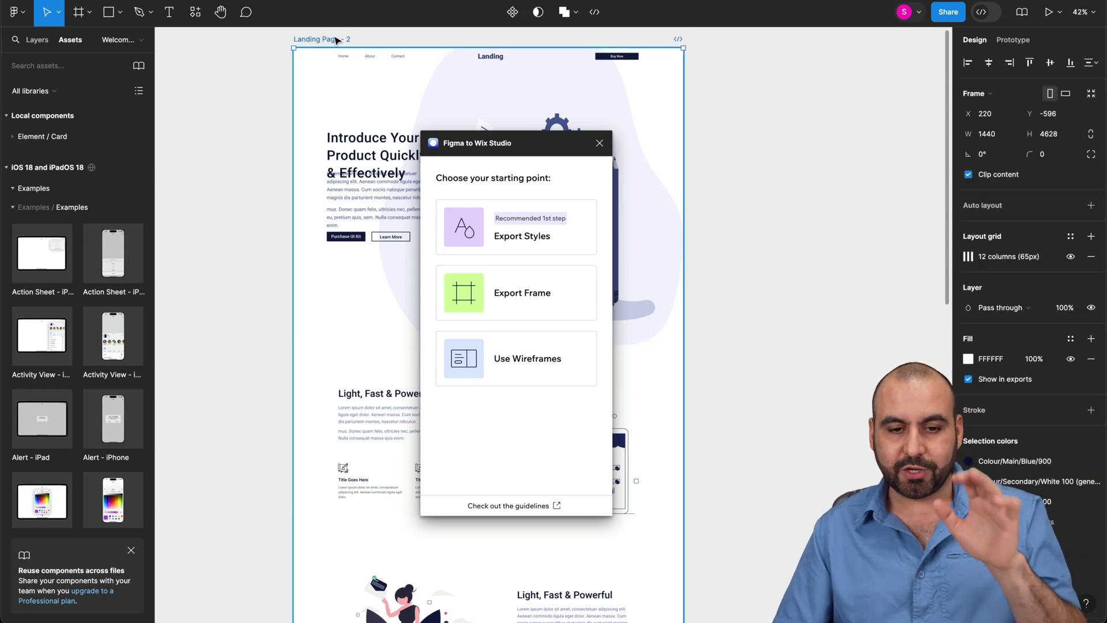
{"action": "left_click", "coordinate": [493, 294]}
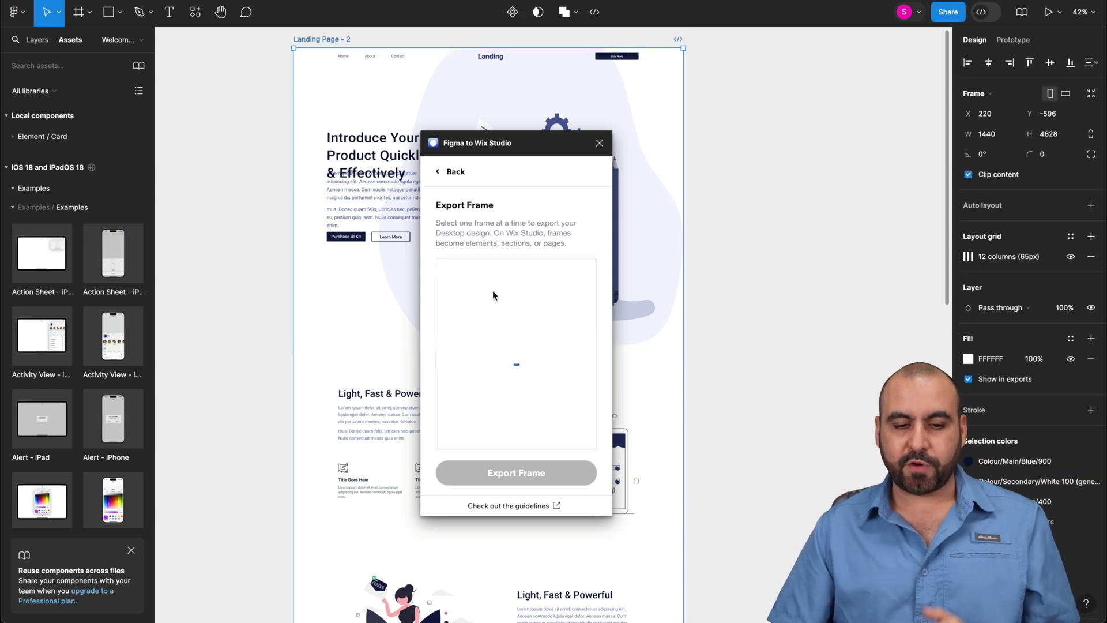
{"action": "left_click", "coordinate": [534, 474]}
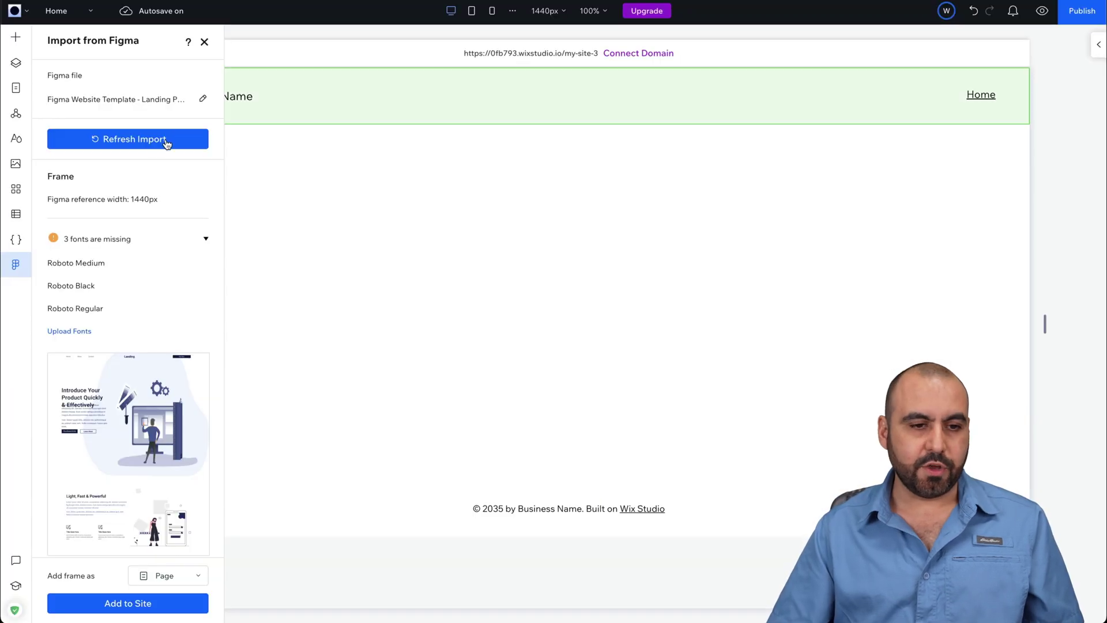
Step: Refresh the import and add the exported frame as a site page, hiding the inspector
{"action": "left_click", "coordinate": [153, 138]}
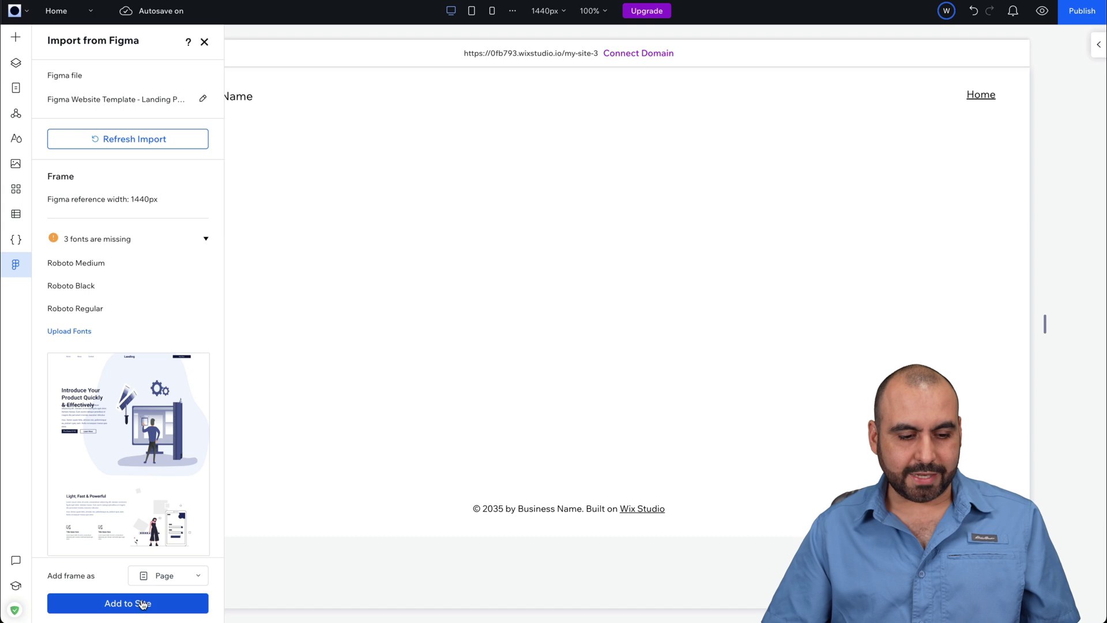
{"action": "left_click", "coordinate": [143, 604]}
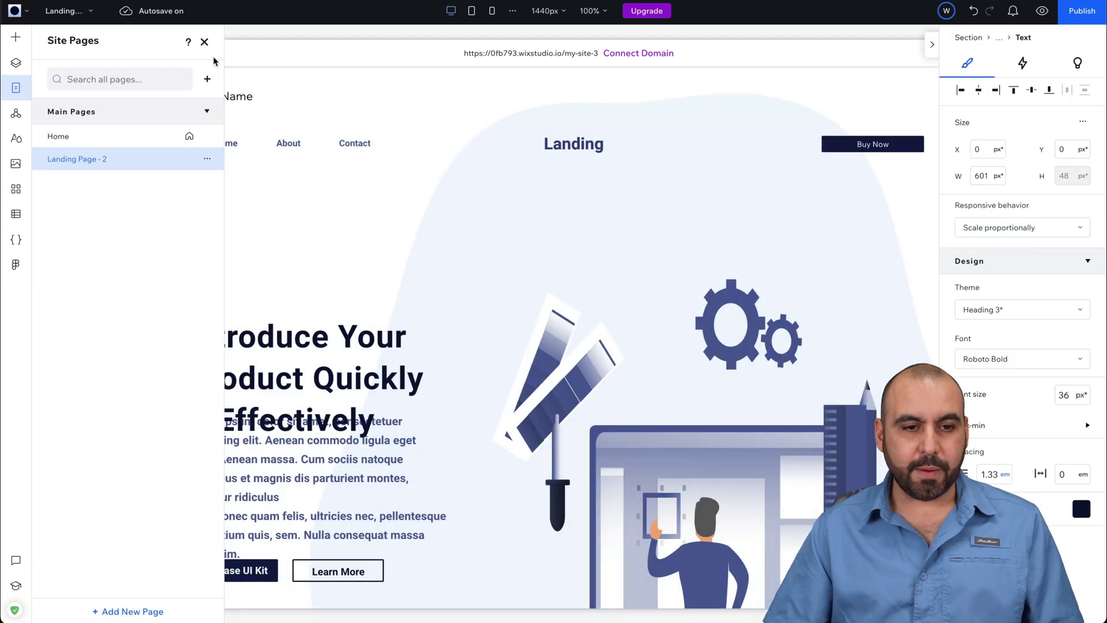
{"action": "left_click", "coordinate": [204, 42]}
{"action": "left_click", "coordinate": [933, 45]}
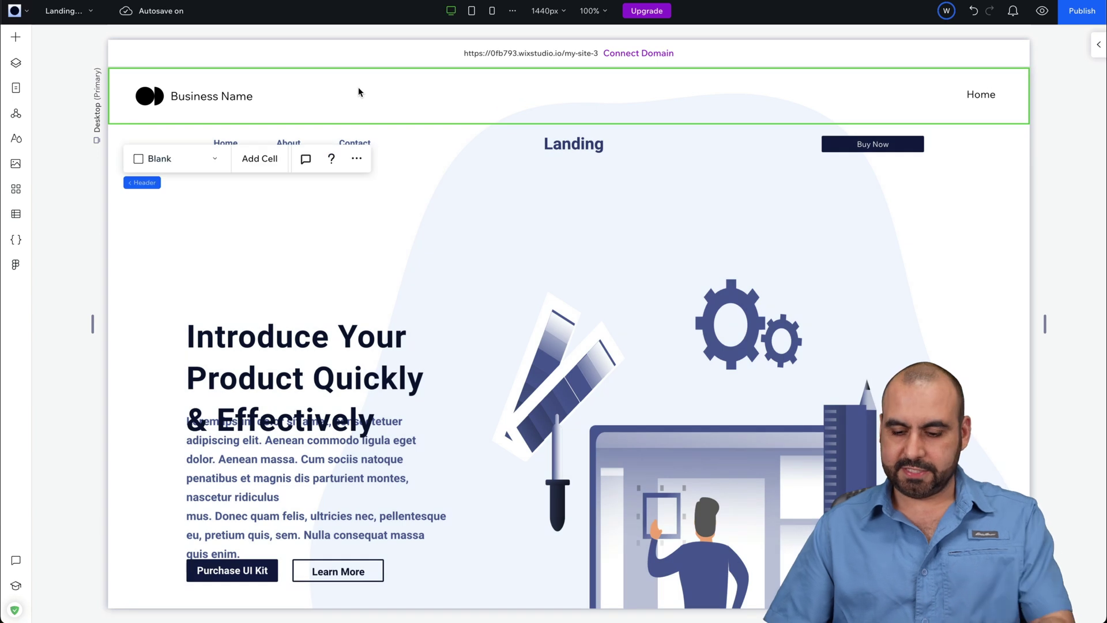
Step: Inspect the imported page in the editor, selecting the top section, header and Buy Now button
{"action": "scroll", "coordinate": [361, 102], "scroll_direction": "down", "scroll_amount": 2}
{"action": "scroll", "coordinate": [490, 294], "scroll_direction": "up", "scroll_amount": 1}
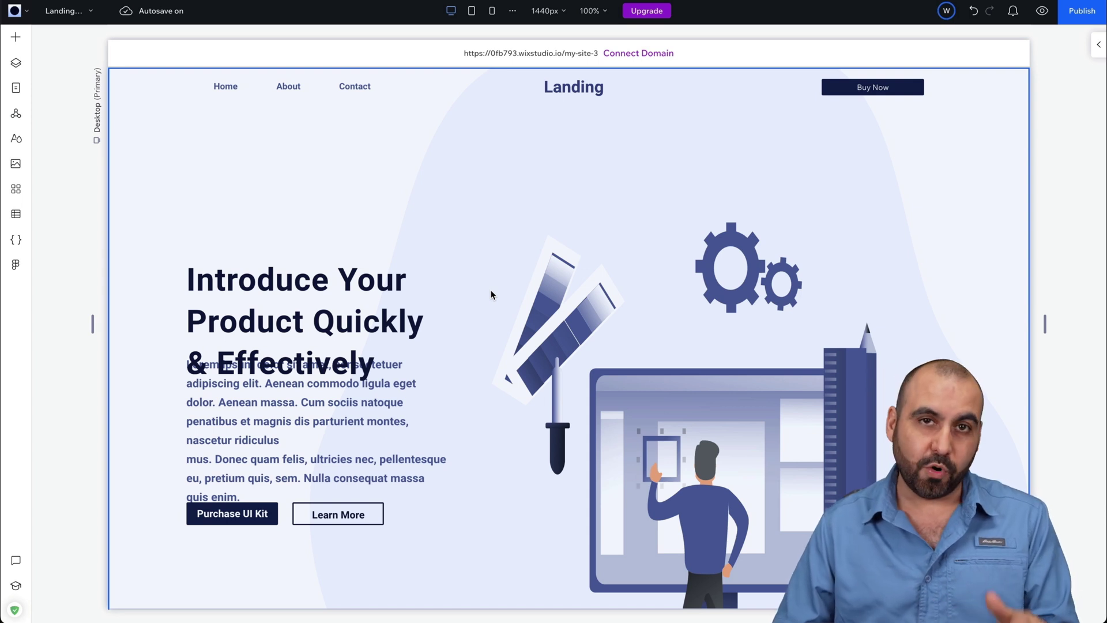
{"action": "scroll", "coordinate": [491, 294], "scroll_direction": "up", "scroll_amount": 1}
{"action": "left_click", "coordinate": [365, 316]}
{"action": "left_click", "coordinate": [869, 86]}
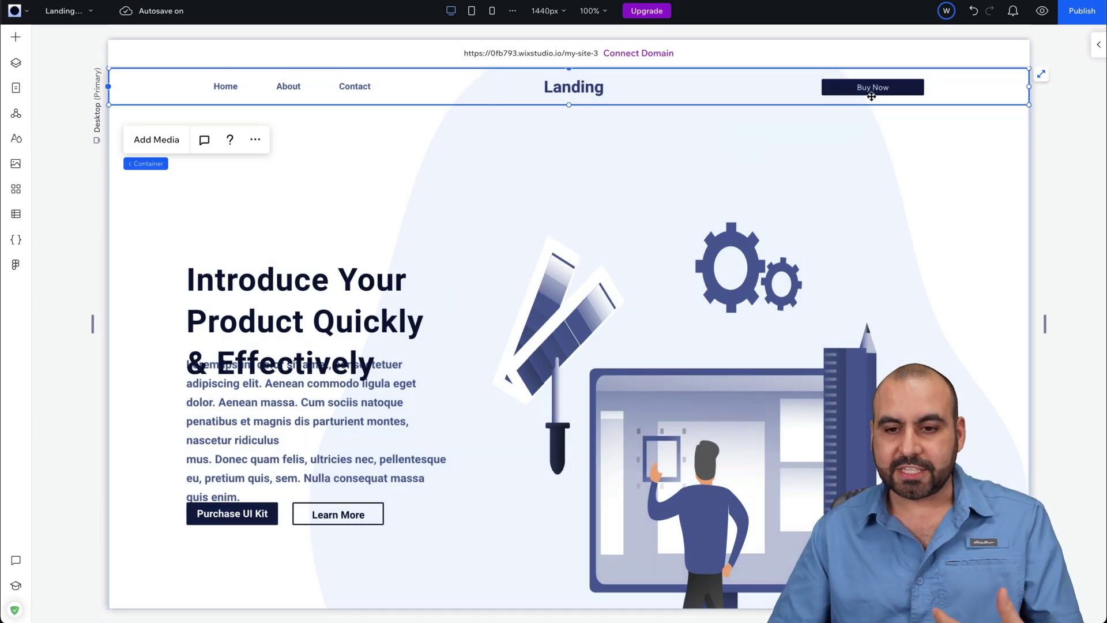
{"action": "left_click", "coordinate": [869, 87]}
{"action": "scroll", "coordinate": [574, 321], "scroll_direction": "down", "scroll_amount": 5}
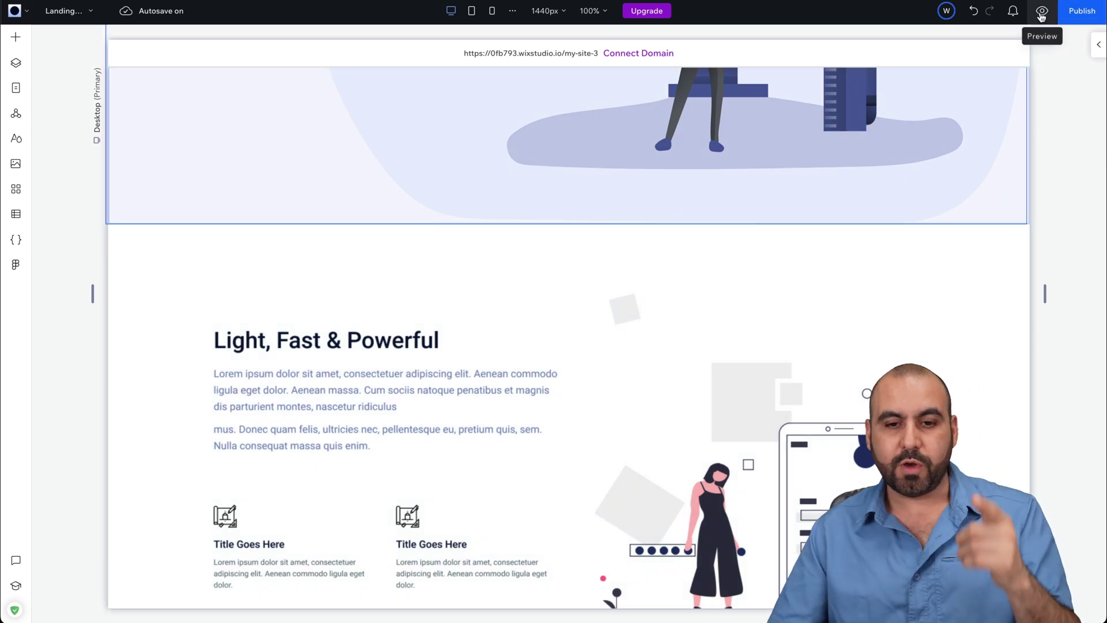
Step: Preview the site live, scrolling down the page and back up to the hero
{"action": "left_click", "coordinate": [1042, 16]}
{"action": "scroll", "coordinate": [791, 156], "scroll_direction": "down", "scroll_amount": 4}
{"action": "scroll", "coordinate": [793, 159], "scroll_direction": "down", "scroll_amount": 4}
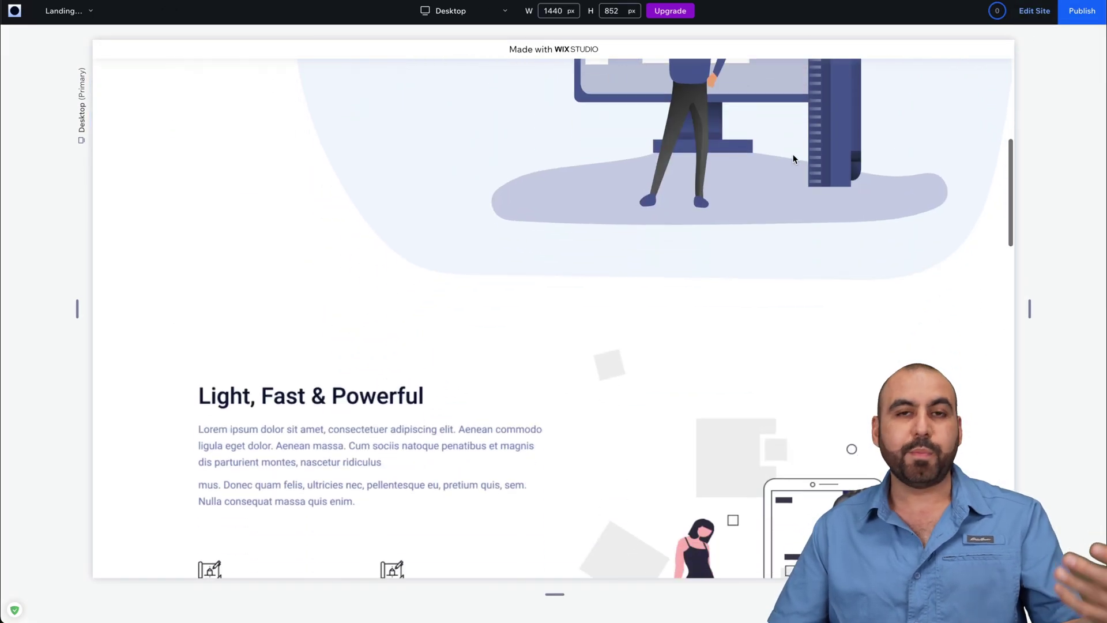
{"action": "scroll", "coordinate": [794, 159], "scroll_direction": "down", "scroll_amount": 1}
{"action": "scroll", "coordinate": [794, 159], "scroll_direction": "up", "scroll_amount": 10}
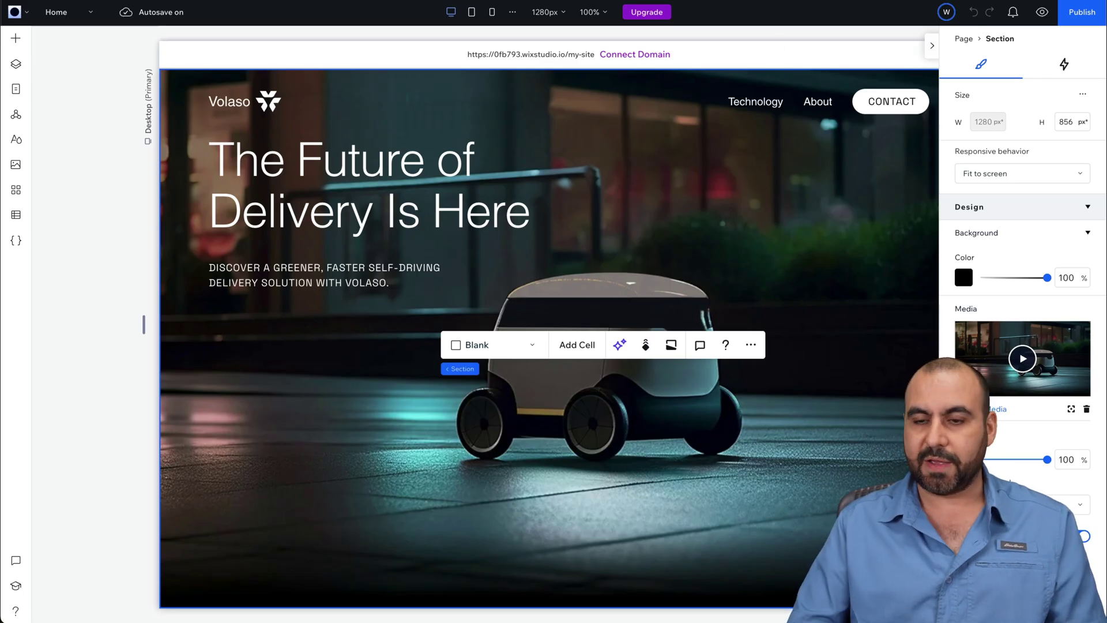
Step: Launch the Layerpath recorder extension over the Wix Studio editor
{"action": "left_click", "coordinate": [987, 1]}
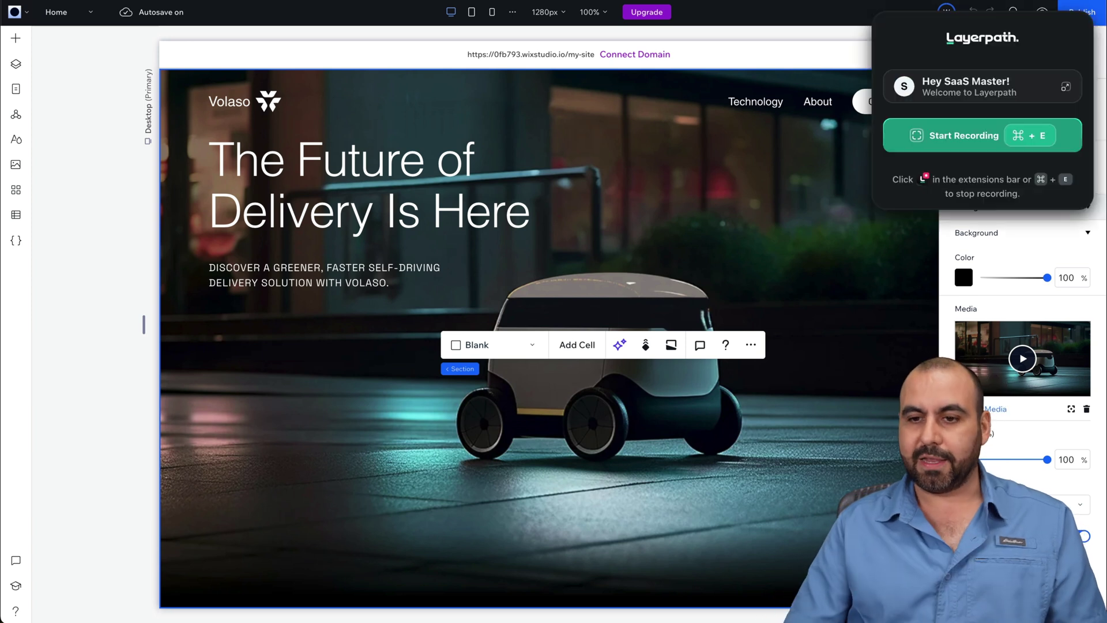
Step: Start the Layerpath screen recording of the Volaso site editor
{"action": "left_click", "coordinate": [961, 138]}
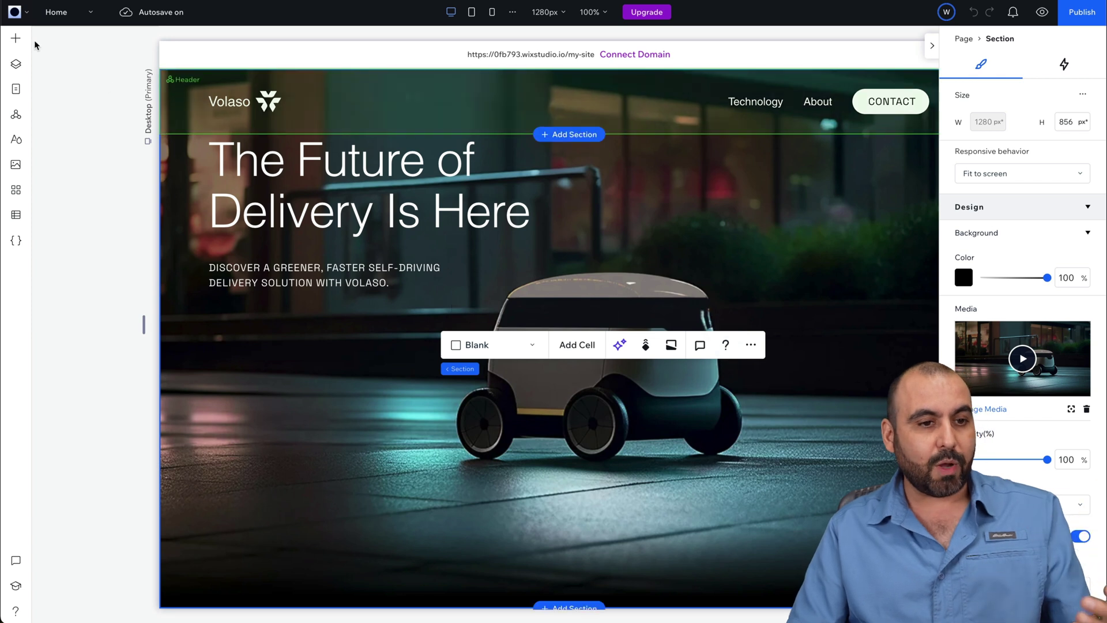
Step: Browse the Sections, Text and Blog categories in the Add Elements list
{"action": "left_click", "coordinate": [16, 38]}
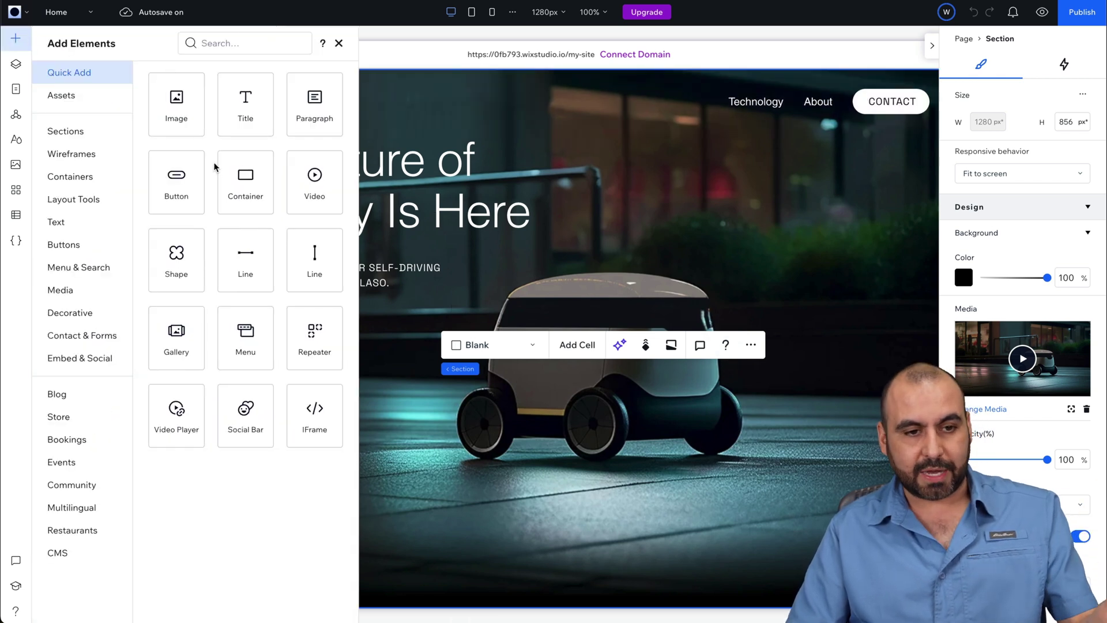
{"action": "left_click", "coordinate": [81, 134]}
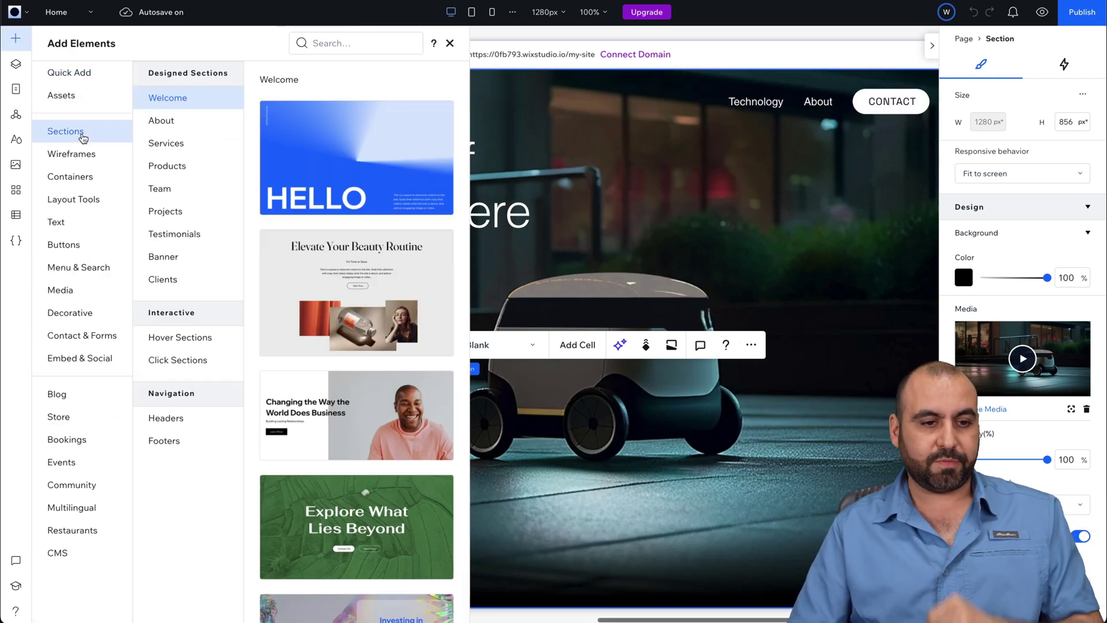
{"action": "left_click", "coordinate": [81, 231]}
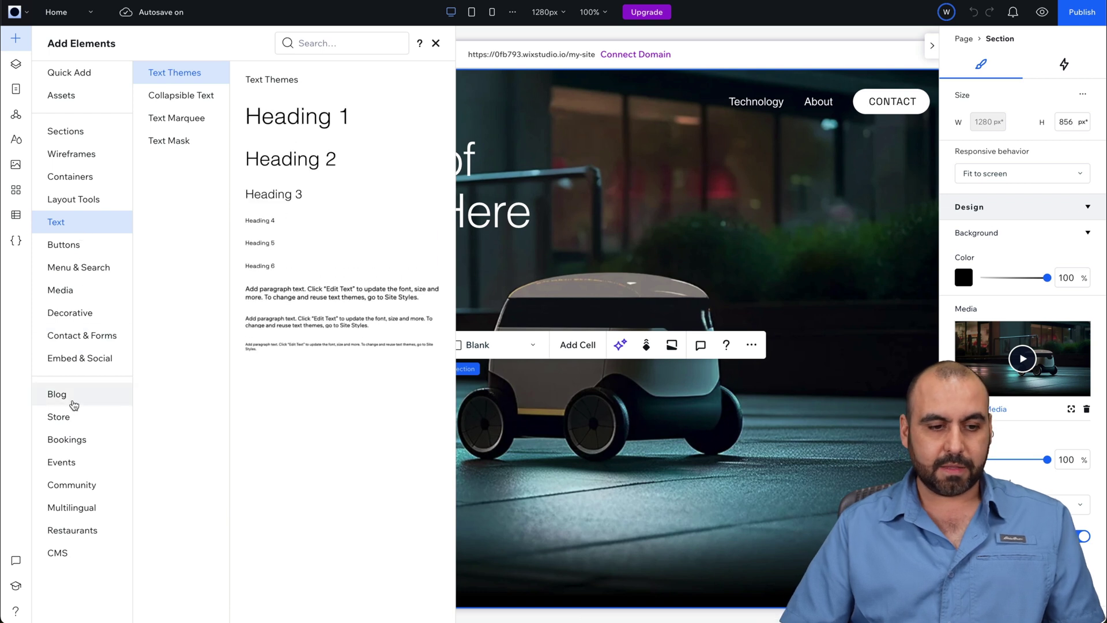
{"action": "left_click", "coordinate": [68, 395]}
Step: Drag the Text section above Welcome in Layers, then bring up the CMS panel
{"action": "left_click", "coordinate": [16, 64]}
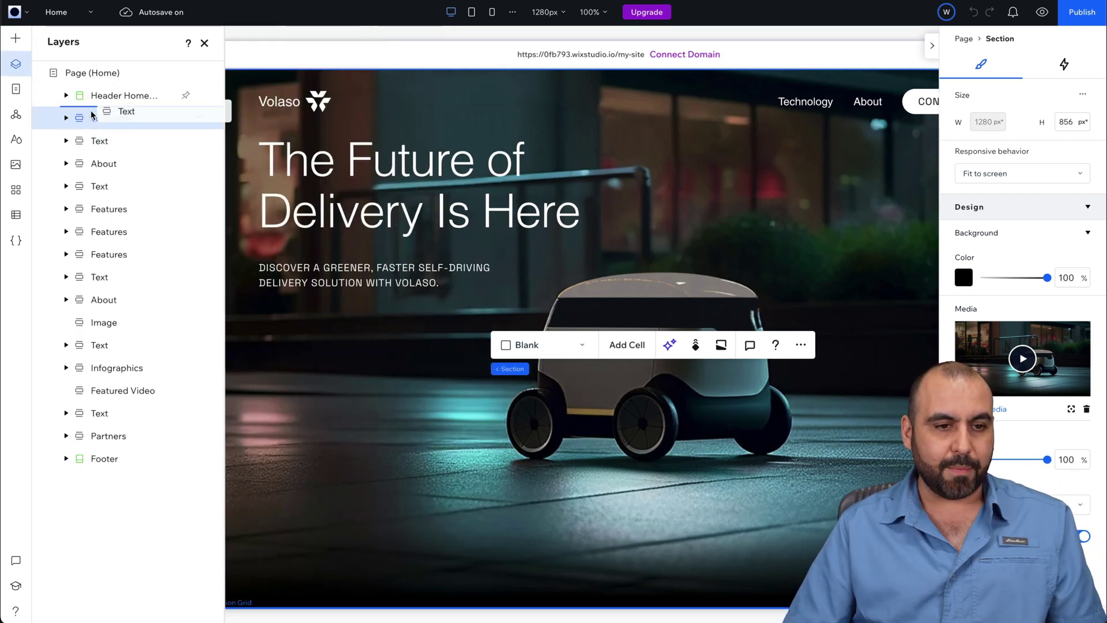
{"action": "mouse_move", "coordinate": [95, 154]}
{"action": "left_mouse_down"}
{"action": "mouse_move", "coordinate": [96, 110]}
{"action": "mouse_move", "coordinate": [98, 168]}
{"action": "left_mouse_up"}
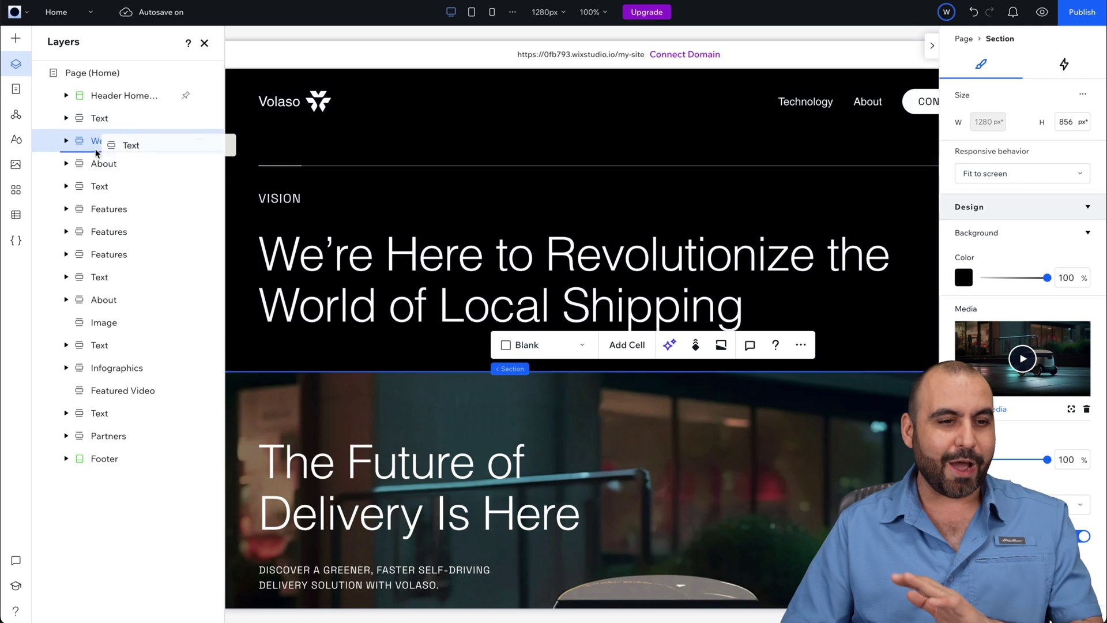
{"action": "left_click", "coordinate": [16, 214]}
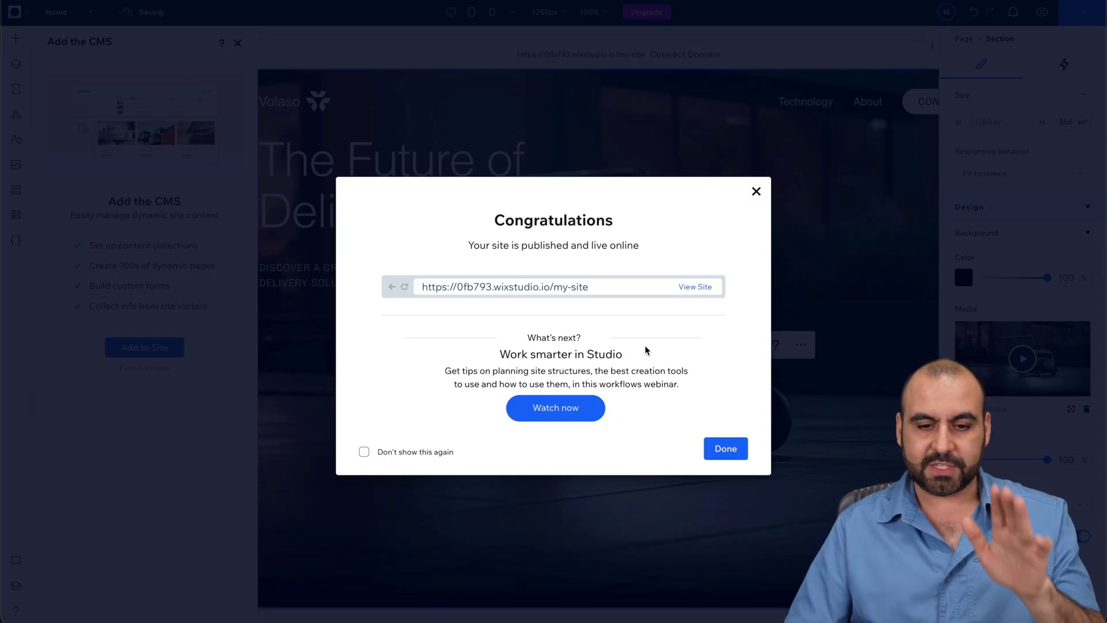
Step: Dismiss the Congratulations dialog after publishing the Volaso site
{"action": "left_click", "coordinate": [721, 450]}
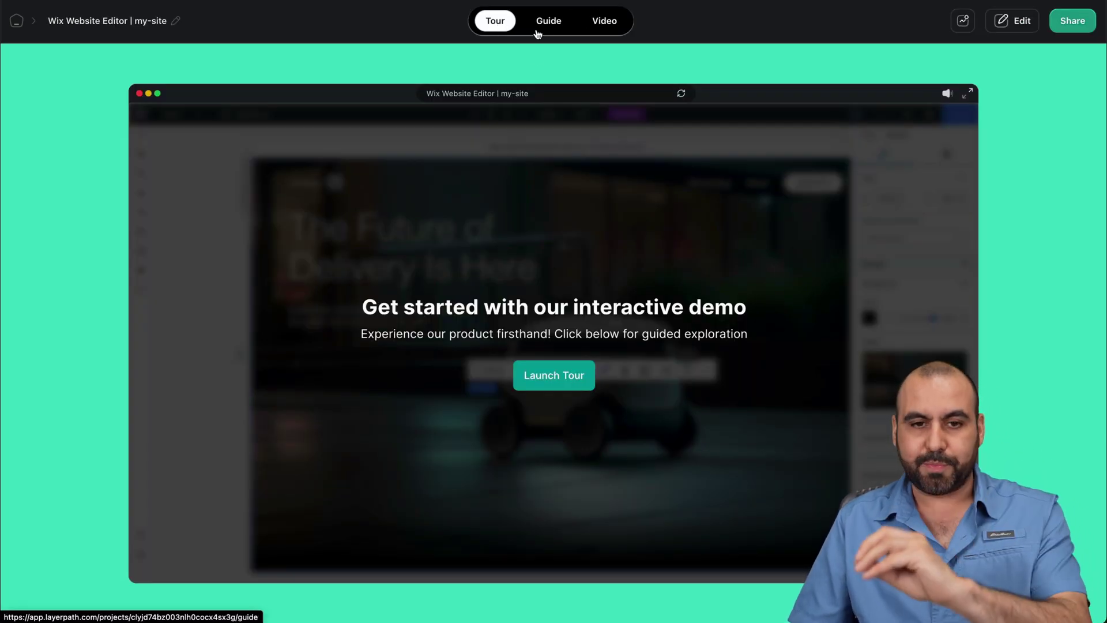
Step: Review the Guide tab, play the generated video, then bring it into the video editor
{"action": "left_click", "coordinate": [549, 29]}
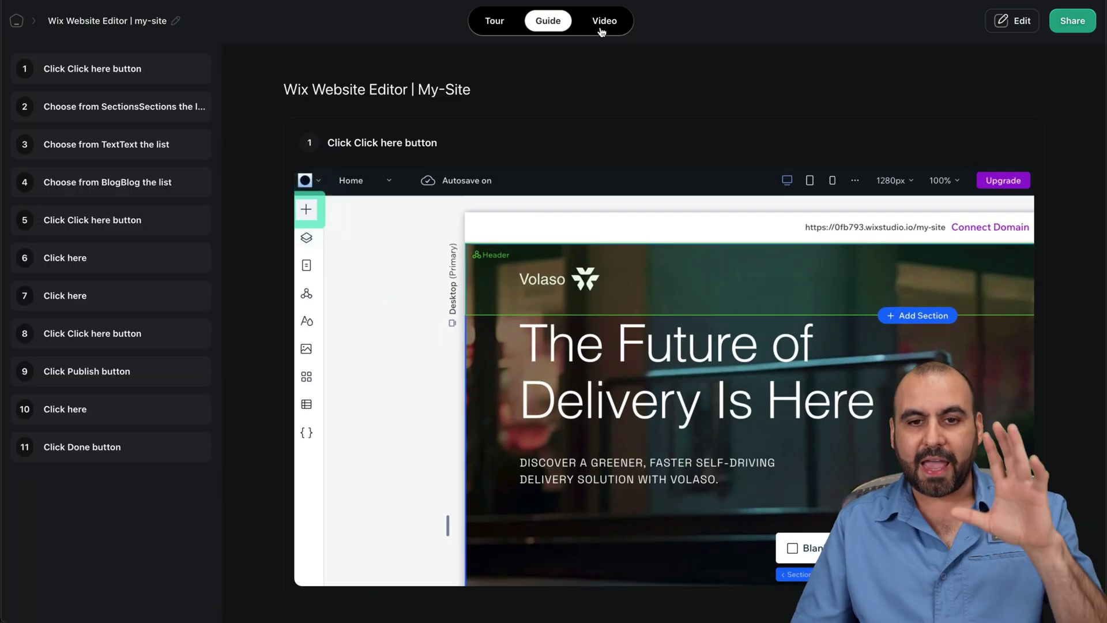
{"action": "left_click", "coordinate": [605, 22]}
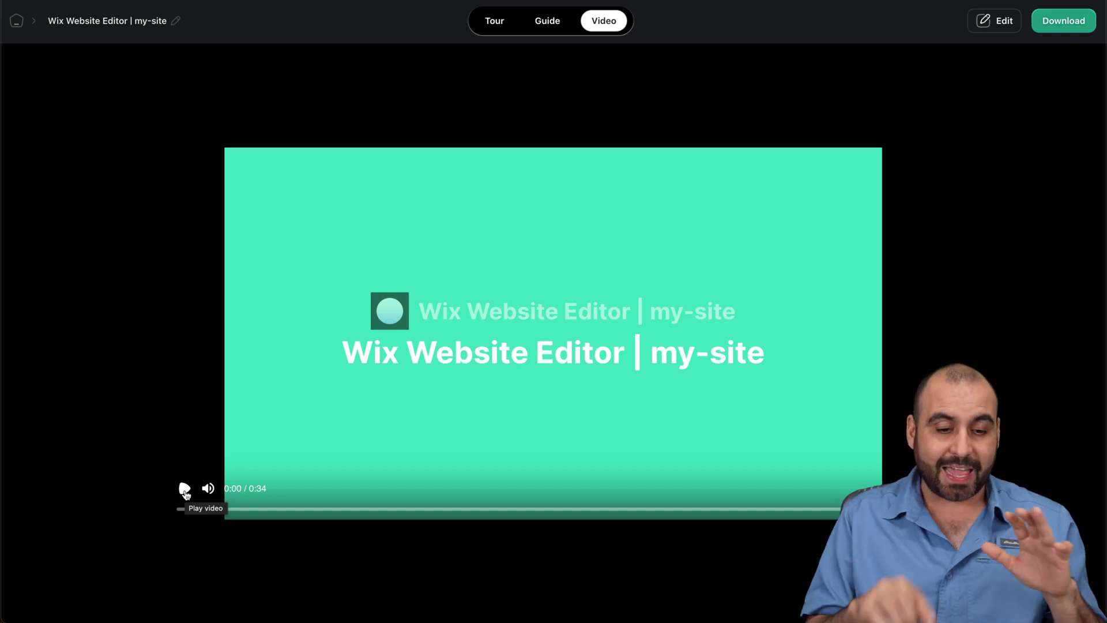
{"action": "left_click", "coordinate": [184, 490]}
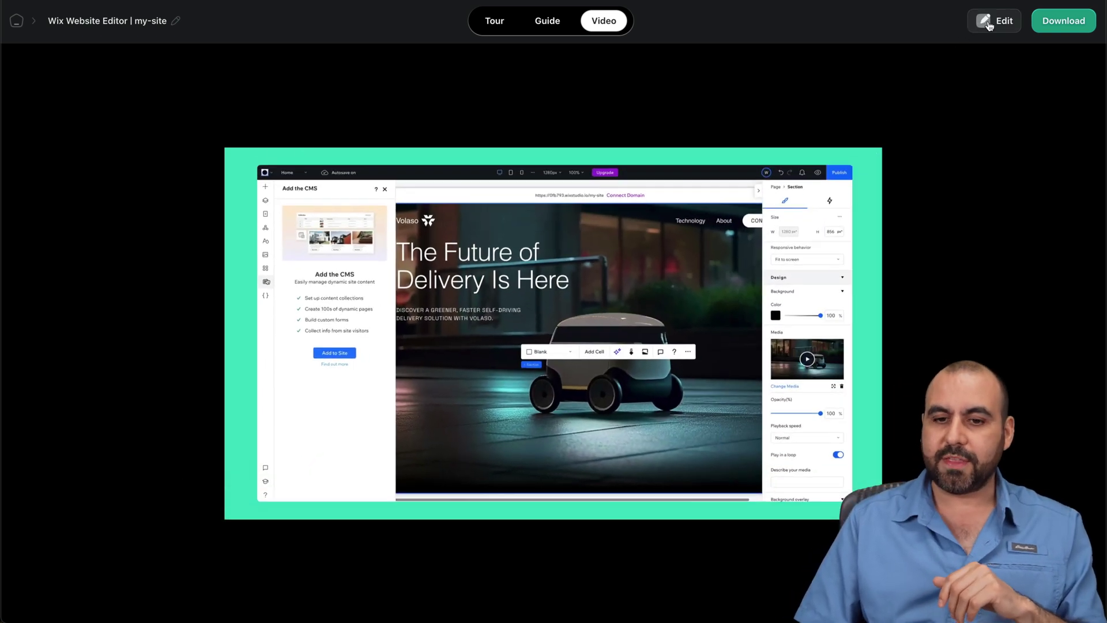
{"action": "left_click", "coordinate": [990, 25]}
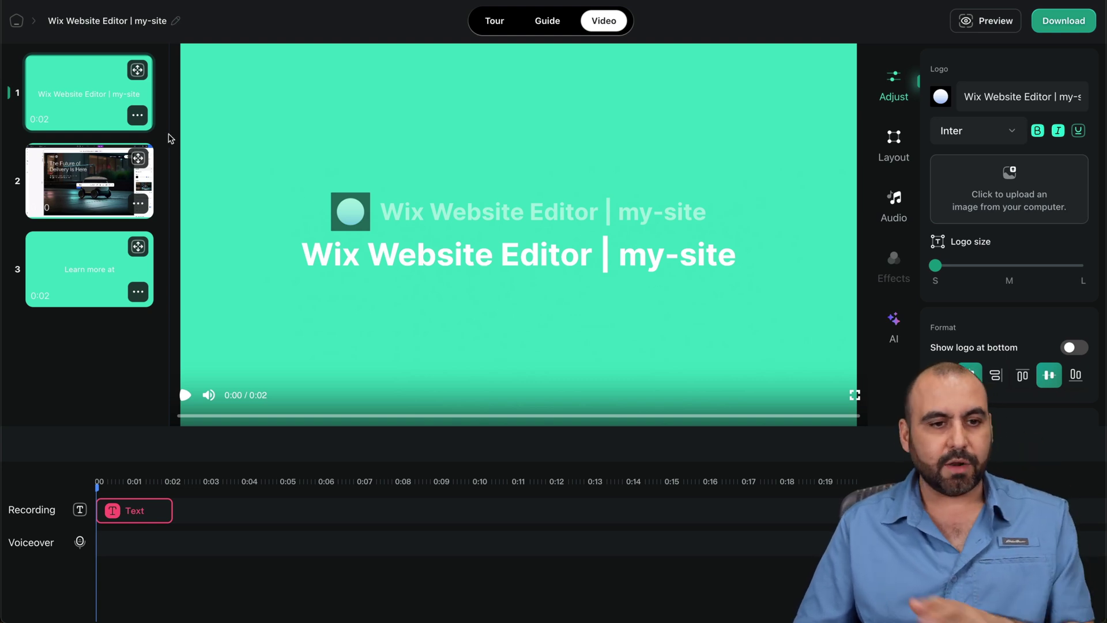
Step: Delete the intro title slide and the 'Learn more' closing slide
{"action": "left_click", "coordinate": [138, 117]}
{"action": "left_click", "coordinate": [110, 197]}
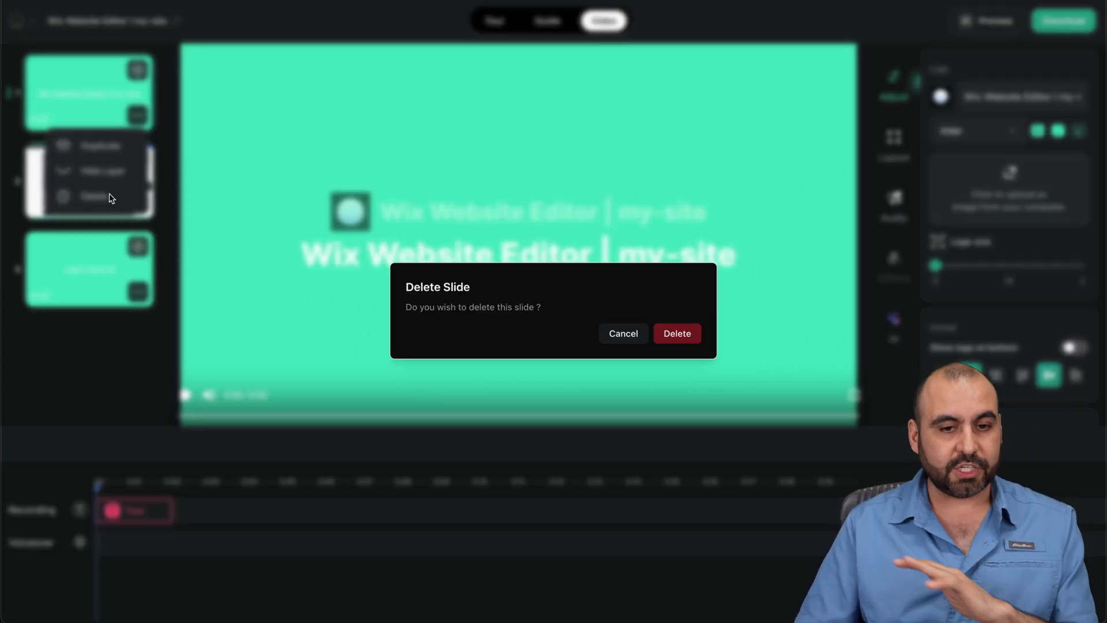
{"action": "left_click", "coordinate": [679, 334]}
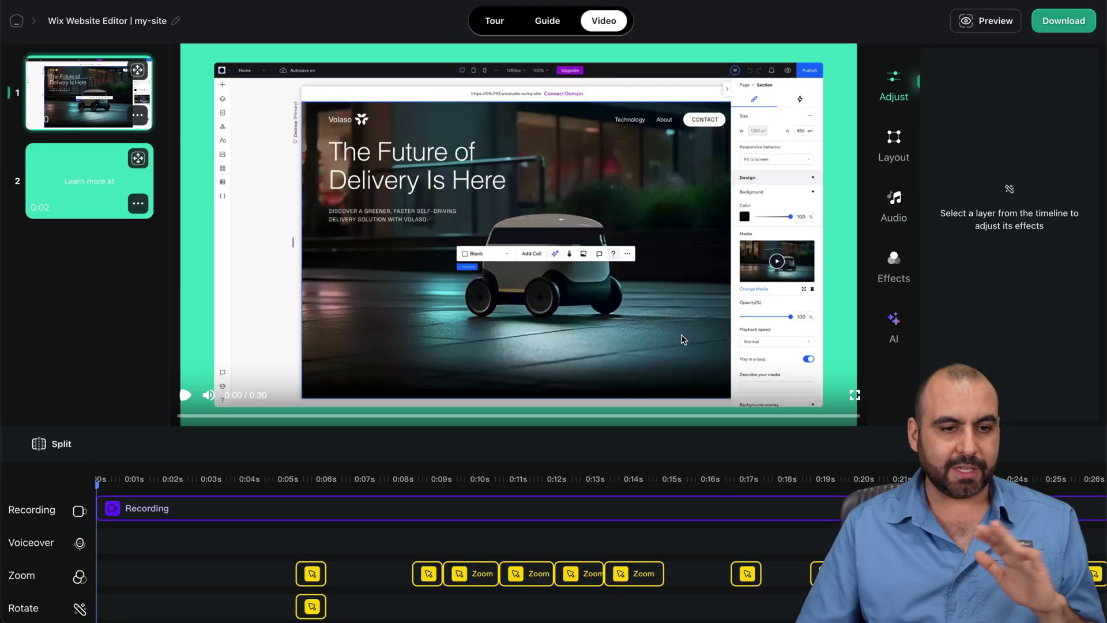
{"action": "left_click", "coordinate": [138, 205]}
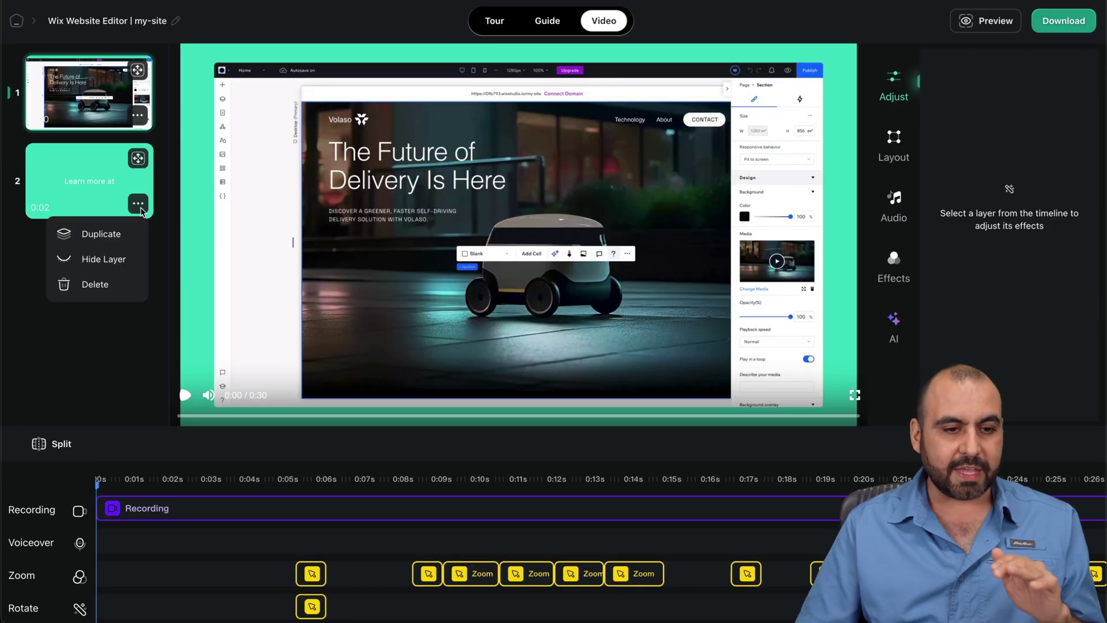
{"action": "left_click", "coordinate": [111, 287]}
{"action": "left_click", "coordinate": [683, 340]}
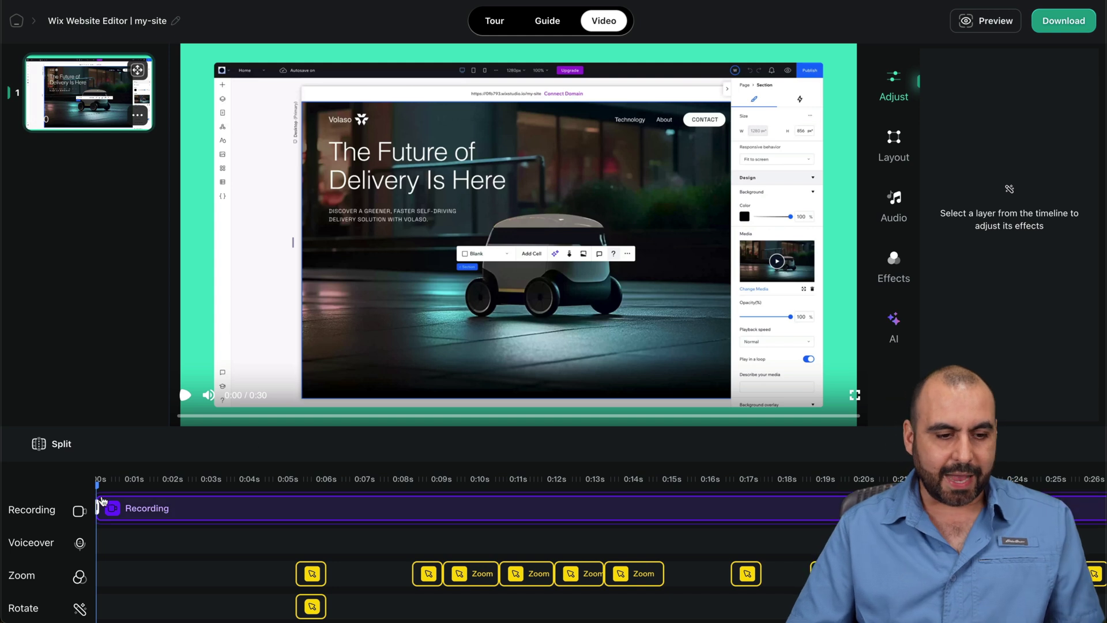
Step: Trim the start of the recording clip and play back the preview
{"action": "left_click_drag", "start_coordinate": [98, 507], "coordinate": [251, 507]}
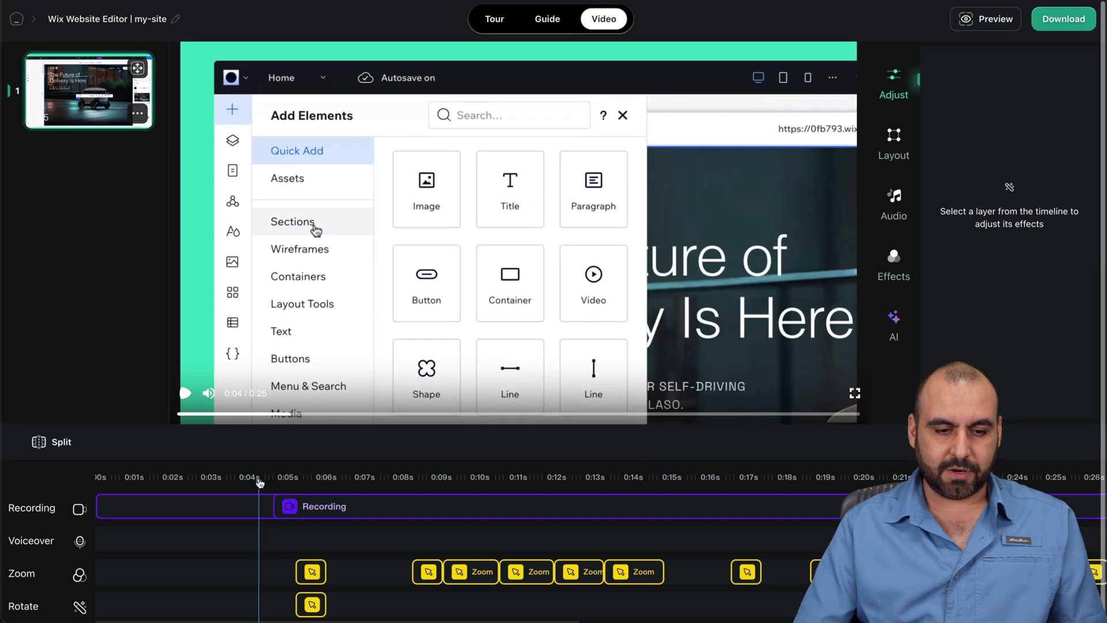
{"action": "left_click", "coordinate": [182, 395]}
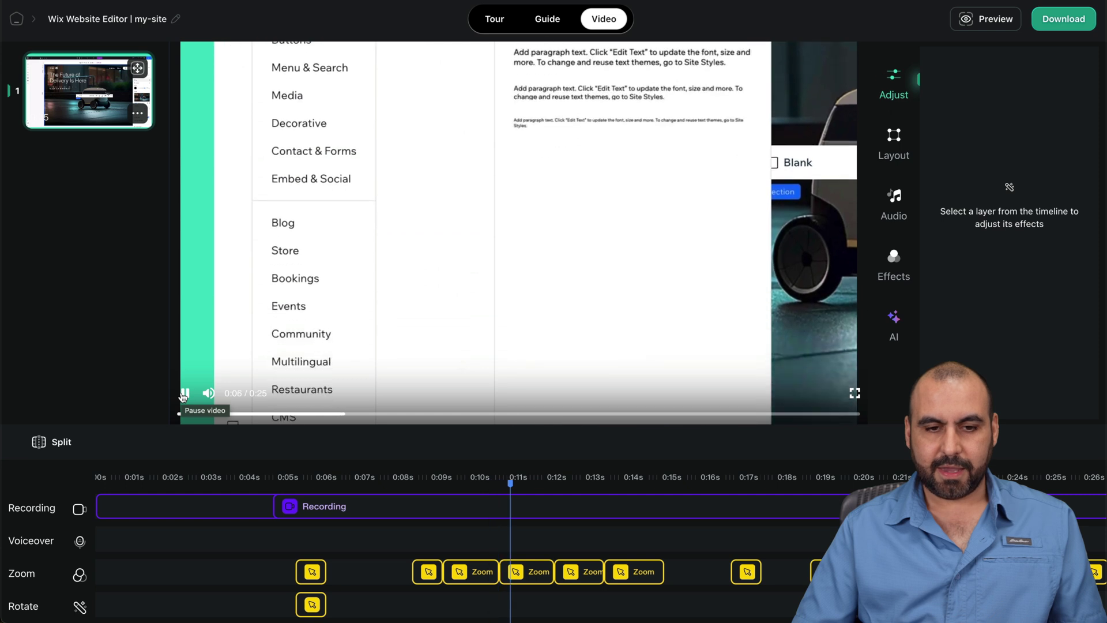
{"action": "left_click", "coordinate": [182, 395]}
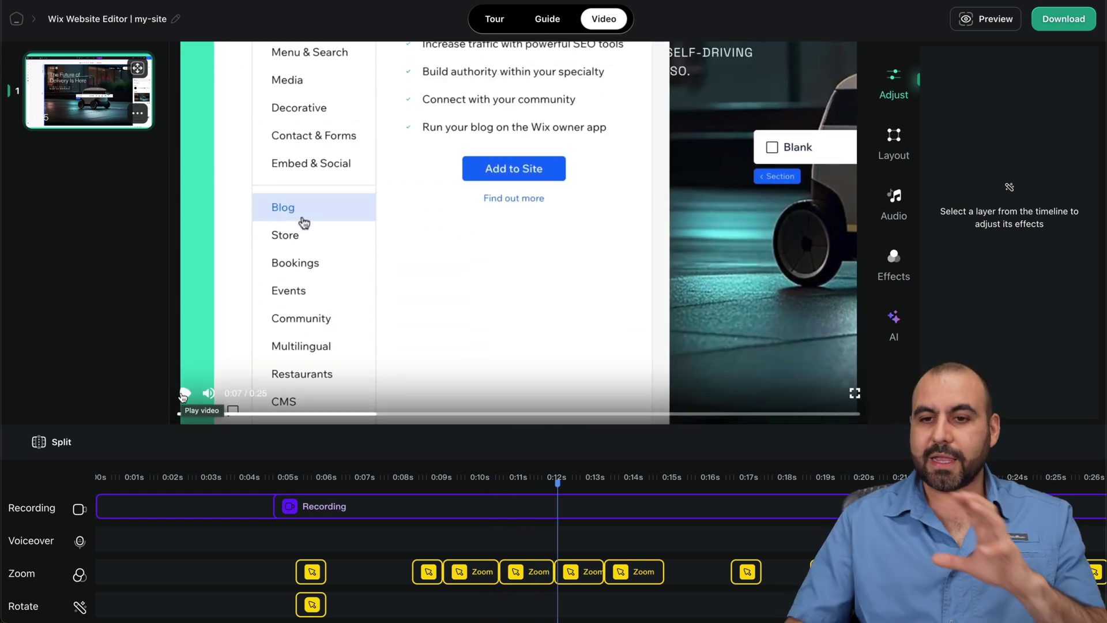
Step: Bring up the settings of the first zoom effect on the timeline
{"action": "scroll", "coordinate": [329, 559], "scroll_direction": "down", "scroll_amount": 1}
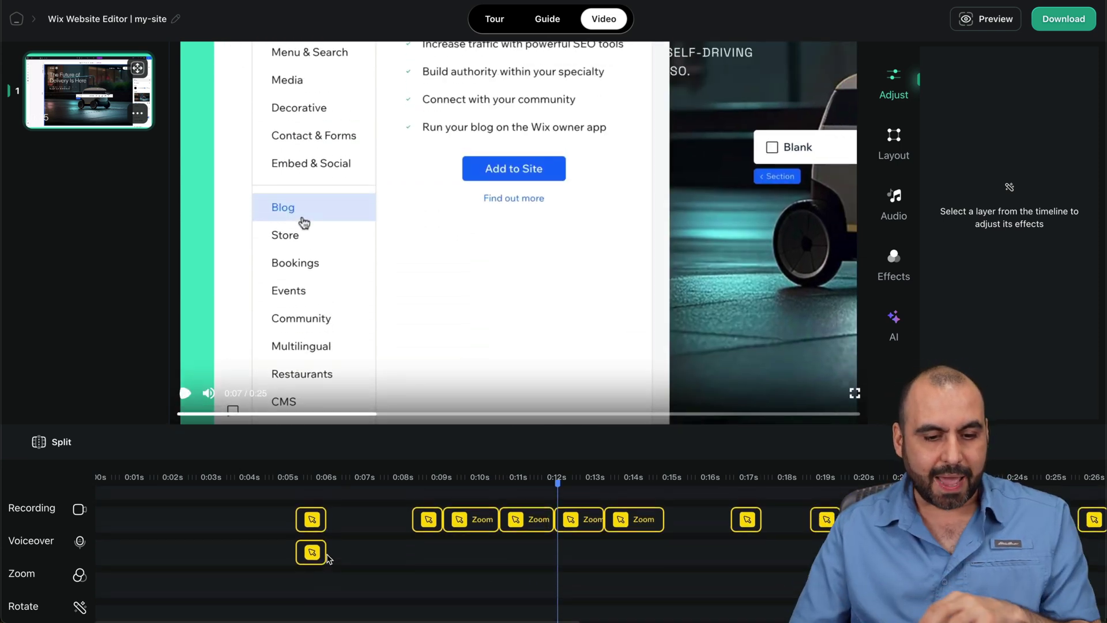
{"action": "scroll", "coordinate": [318, 557], "scroll_direction": "up", "scroll_amount": 1}
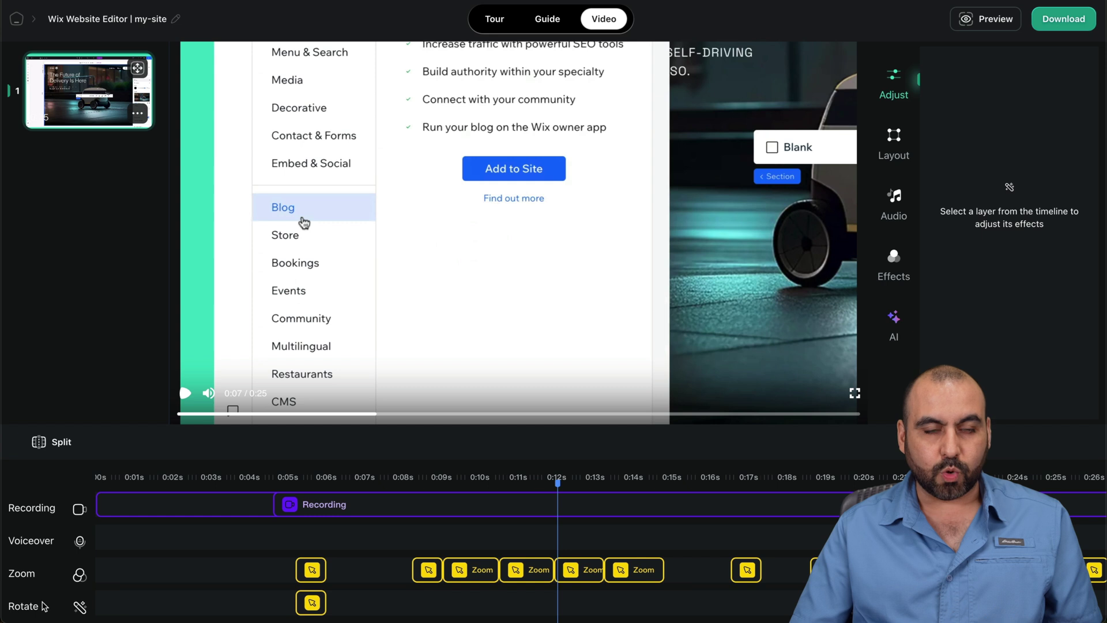
{"action": "left_click", "coordinate": [313, 572]}
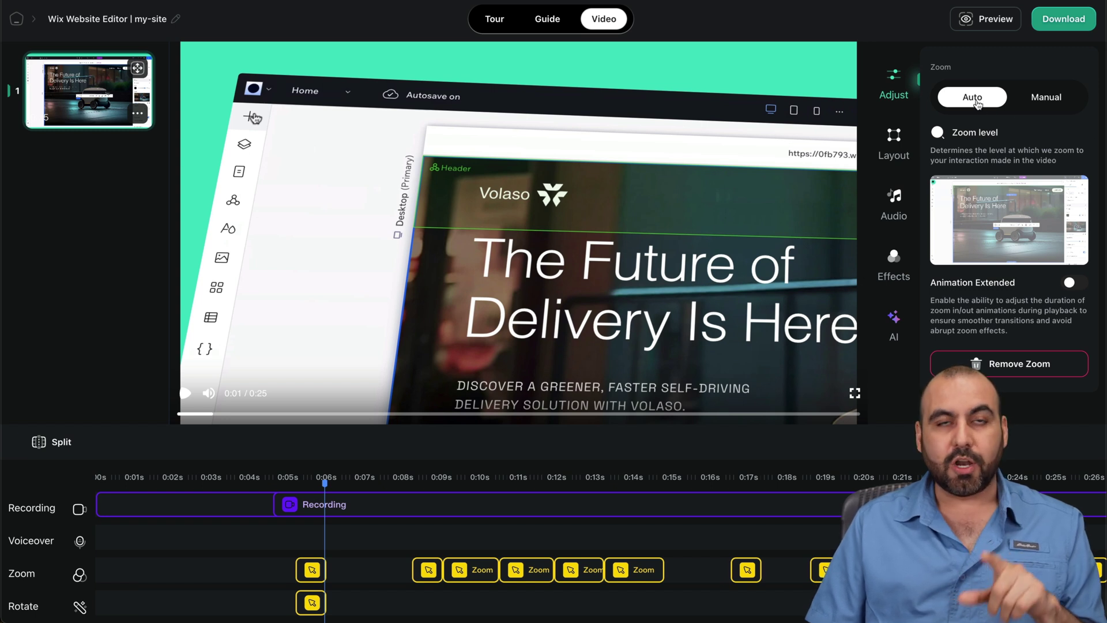
Step: Switch the first zoom to manual with a lower zoom level, then replay from 0:08
{"action": "left_click", "coordinate": [1045, 98]}
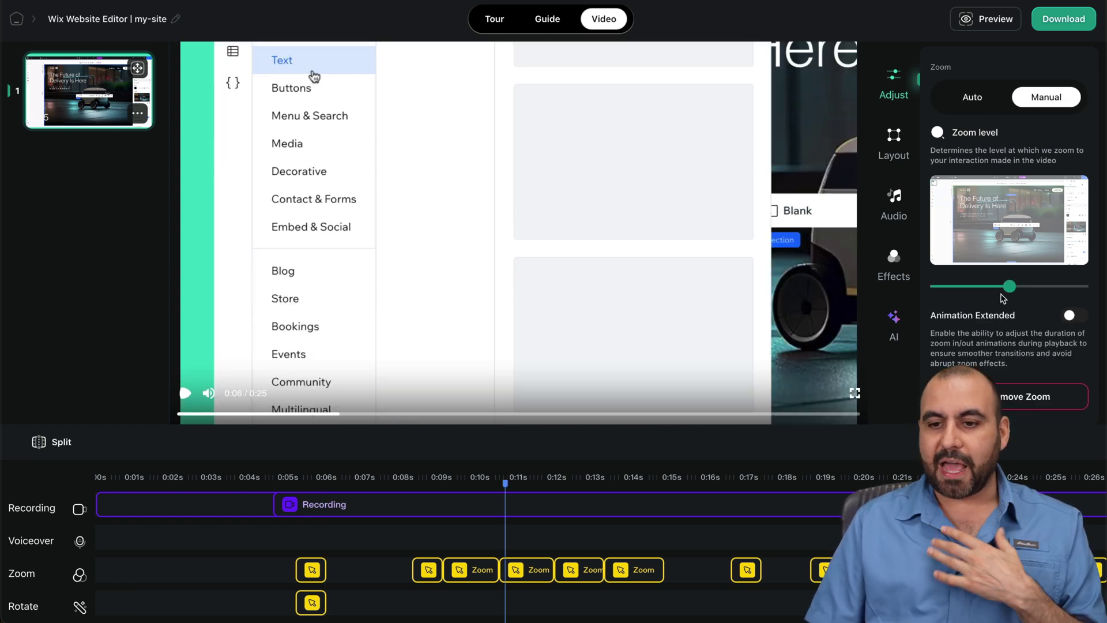
{"action": "left_click_drag", "start_coordinate": [1008, 285], "coordinate": [961, 288]}
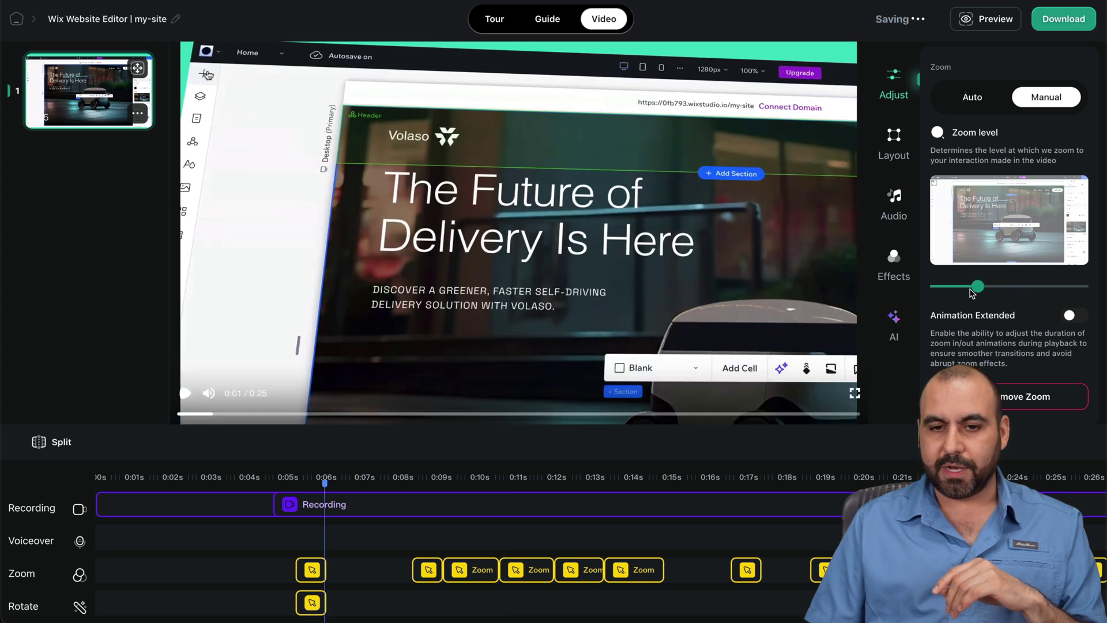
{"action": "left_click_drag", "start_coordinate": [957, 287], "coordinate": [952, 288]}
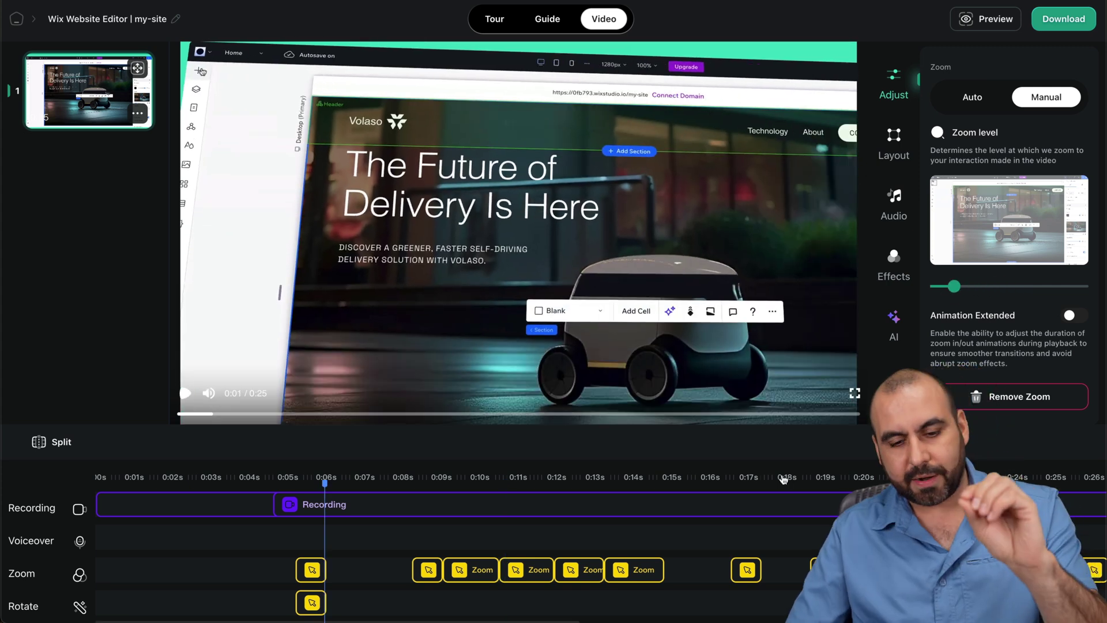
{"action": "left_click", "coordinate": [408, 480]}
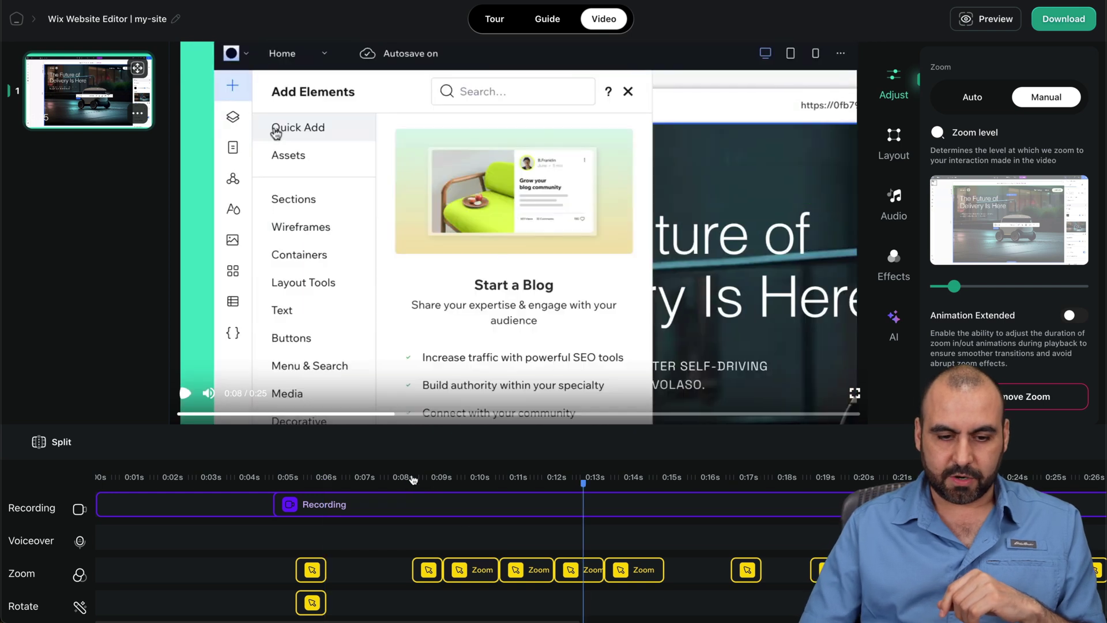
{"action": "key", "text": "space"}
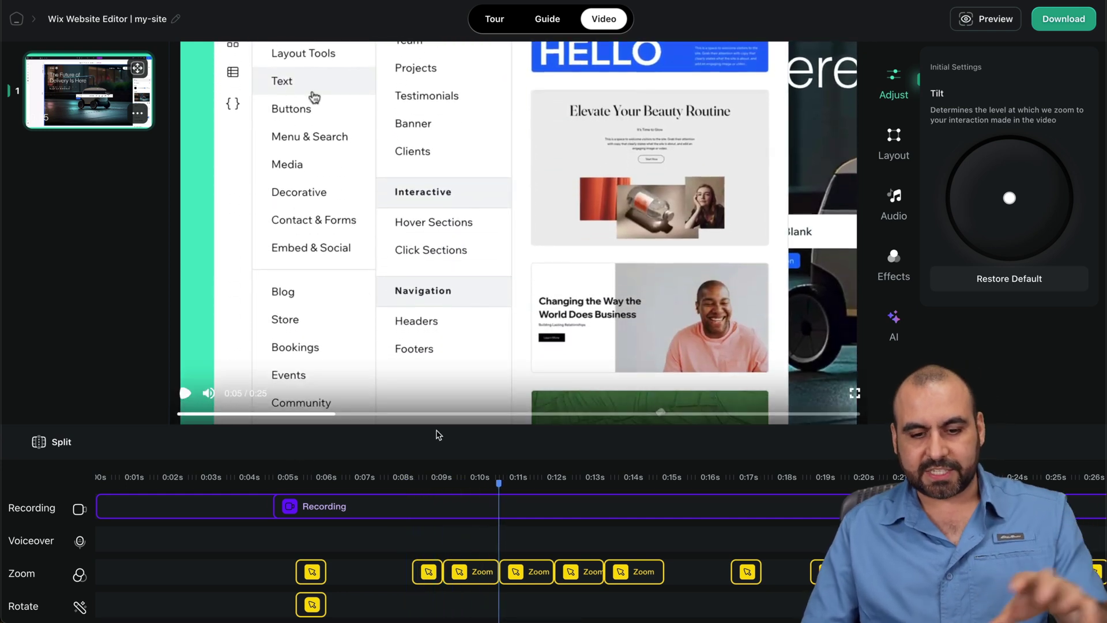
Step: Set another zoom effect to a manual, slightly reduced zoom level
{"action": "left_click", "coordinate": [460, 572]}
{"action": "left_click", "coordinate": [1046, 97]}
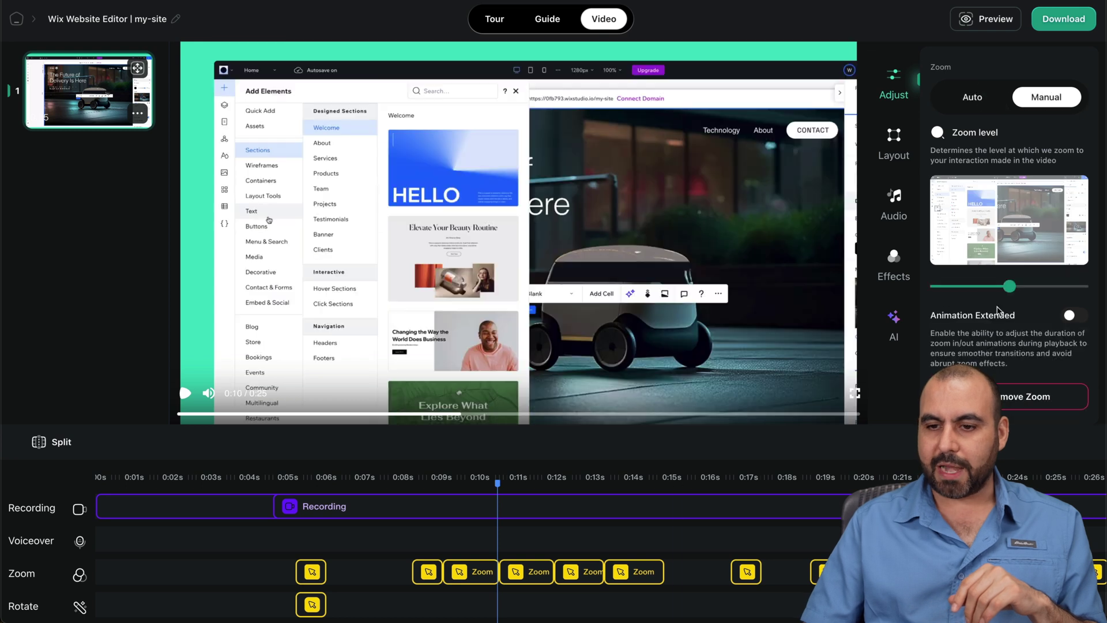
{"action": "left_click_drag", "start_coordinate": [1009, 286], "coordinate": [992, 286]}
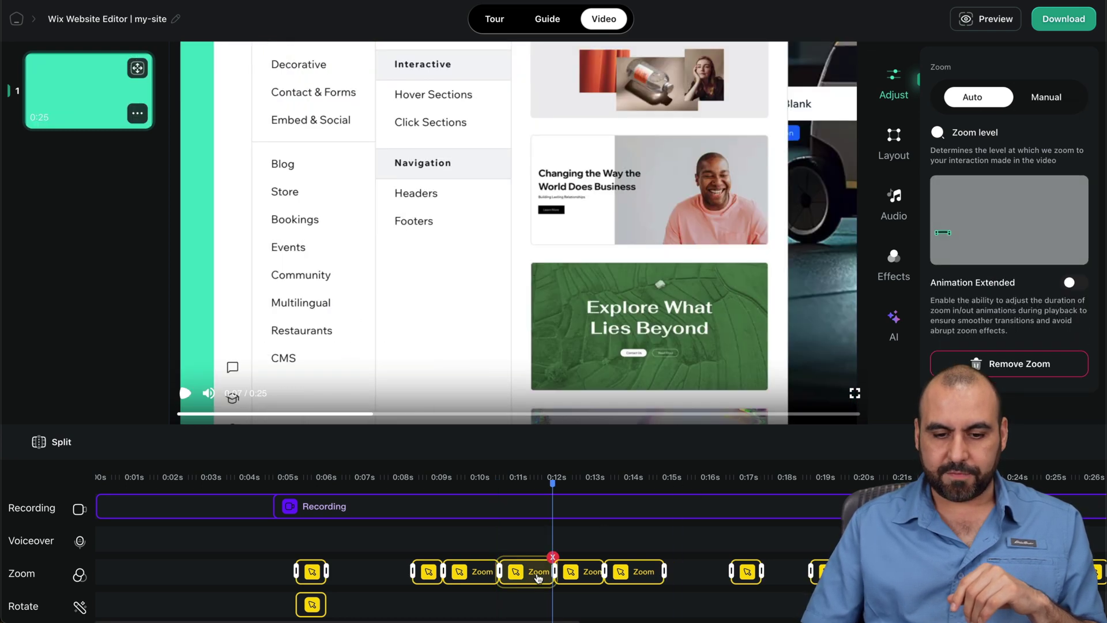
Step: Delete the two unwanted zoom effects around 0:11–0:13
{"action": "left_click", "coordinate": [547, 558]}
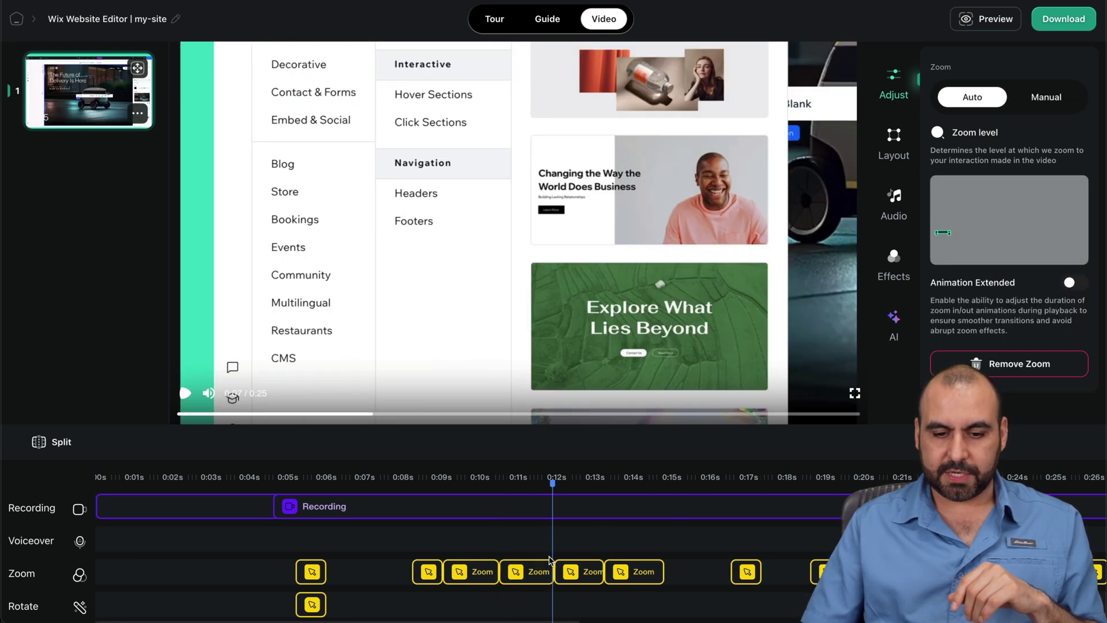
{"action": "left_click", "coordinate": [575, 567]}
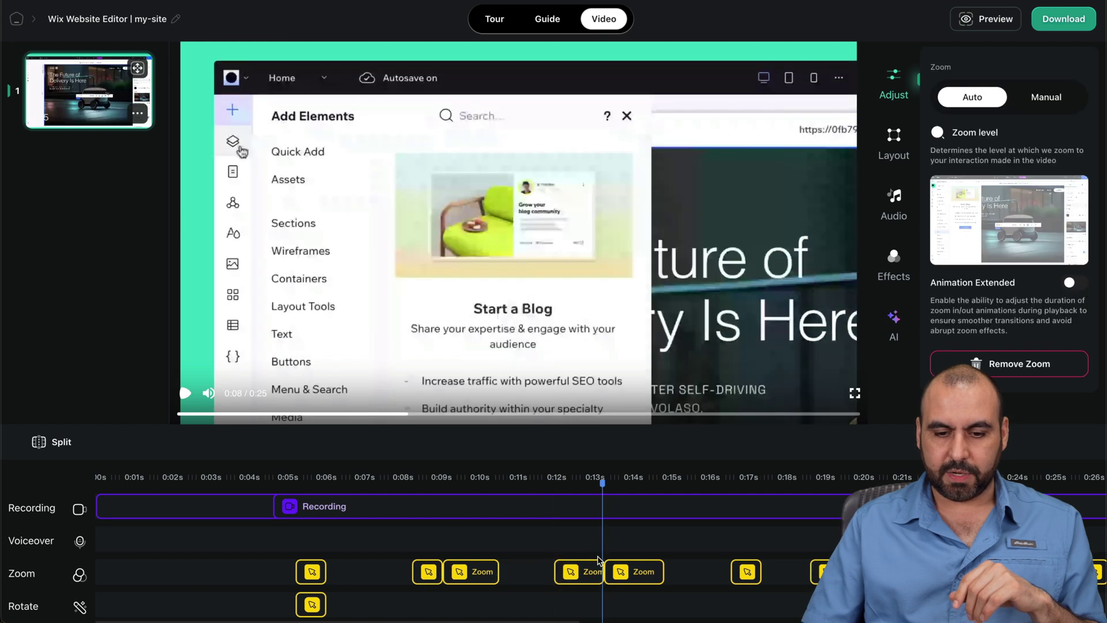
{"action": "left_click", "coordinate": [602, 557]}
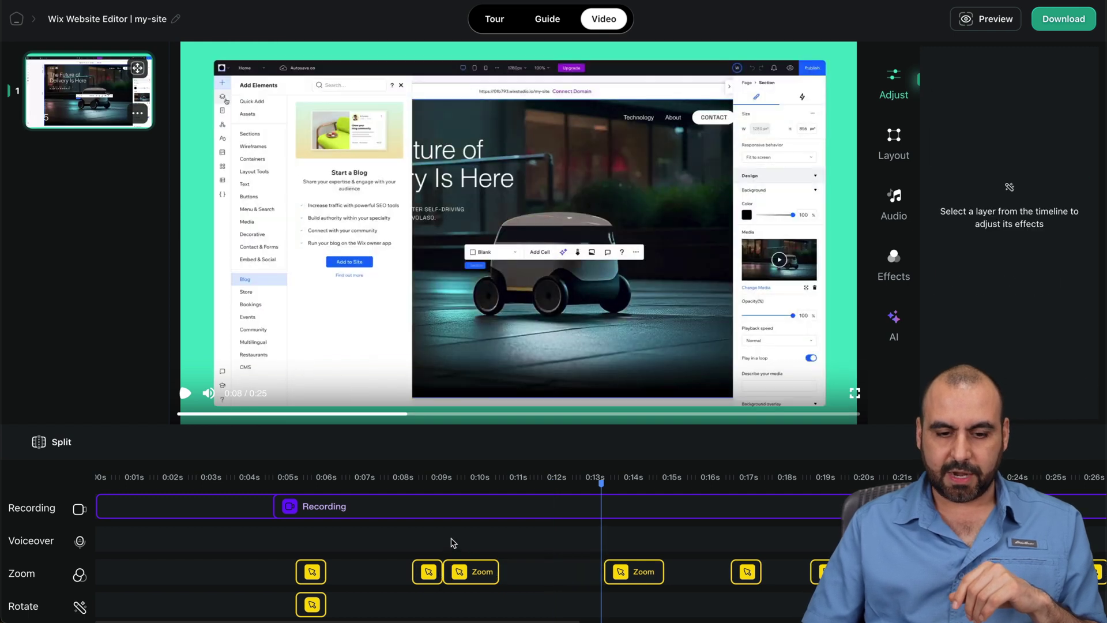
Step: Select the effect near 0:09 and play the preview to review the edits
{"action": "left_click", "coordinate": [428, 571]}
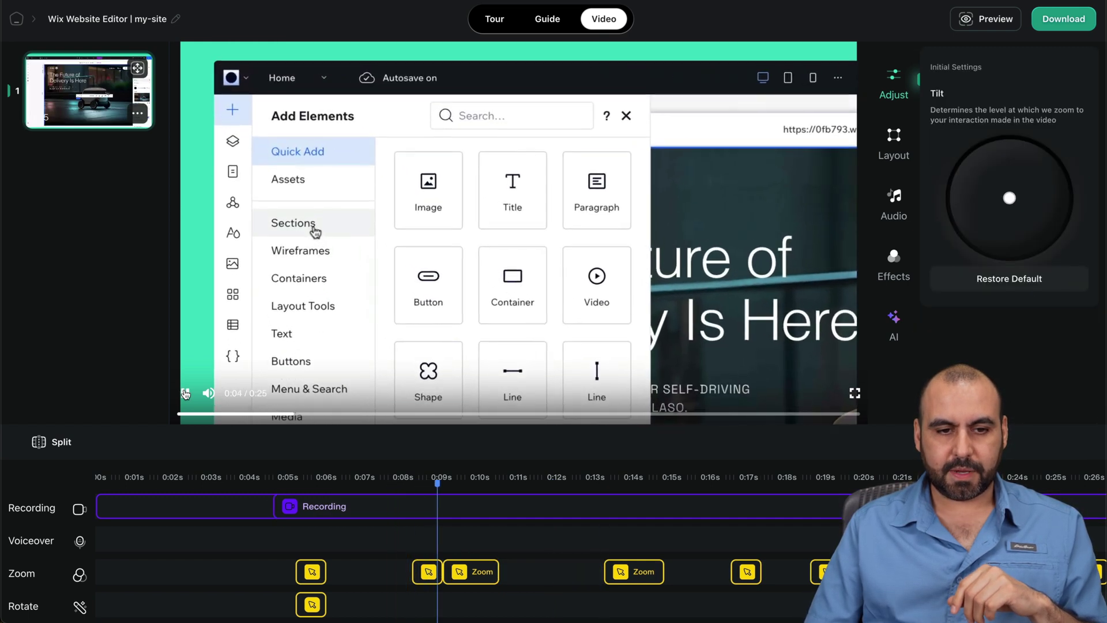
{"action": "left_click", "coordinate": [185, 393]}
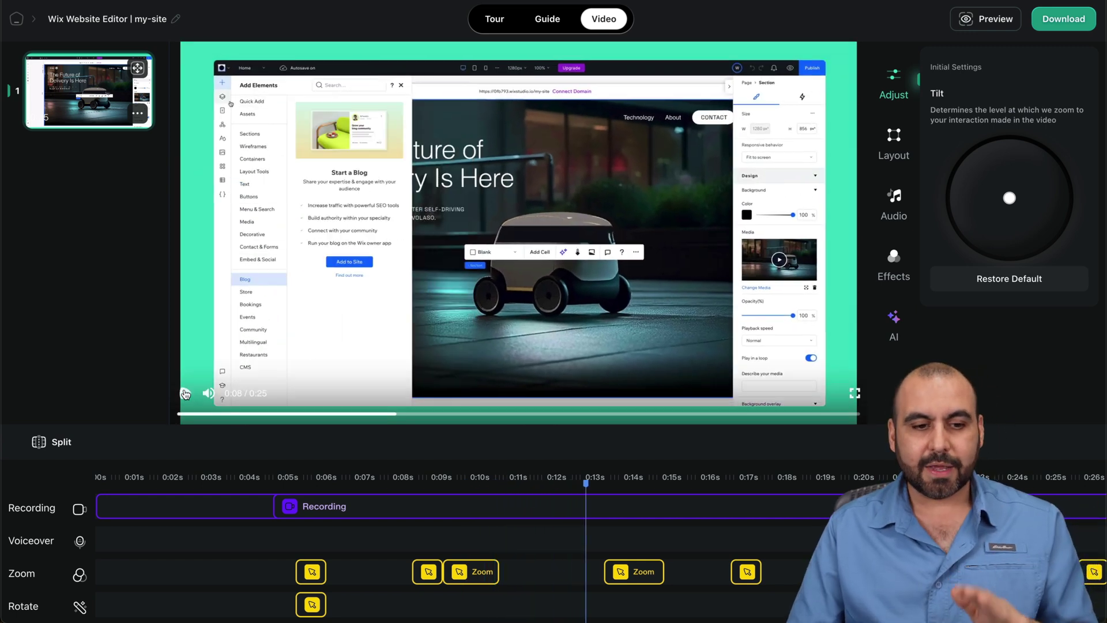
{"action": "left_click", "coordinate": [185, 394]}
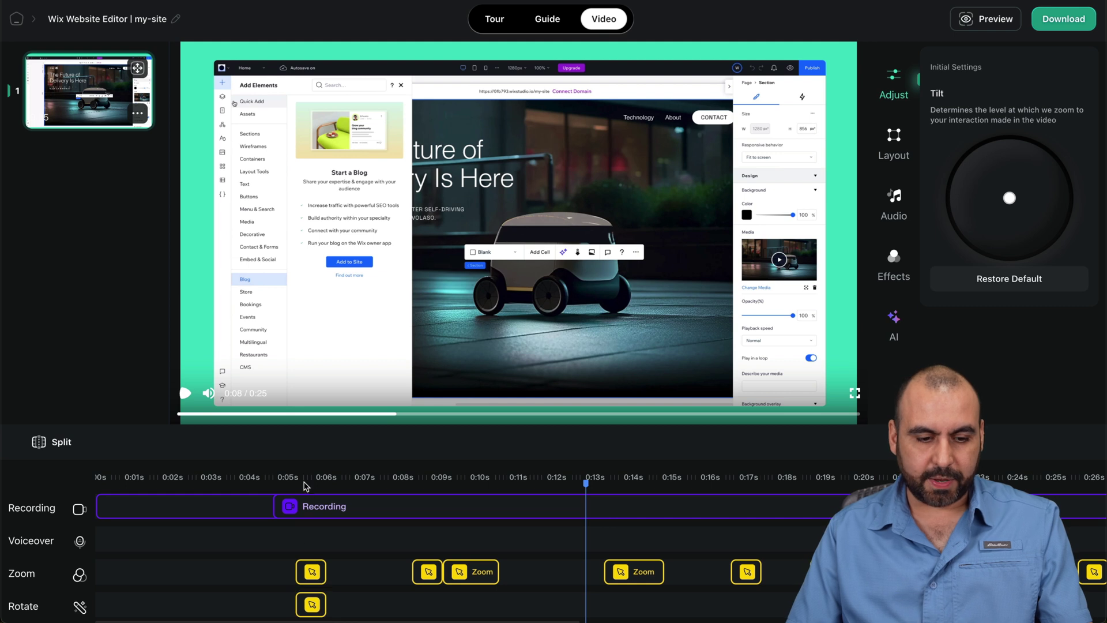
Step: Select the opening tilt effect and try the Left, Right, Top and Bottom presets
{"action": "left_click", "coordinate": [323, 483]}
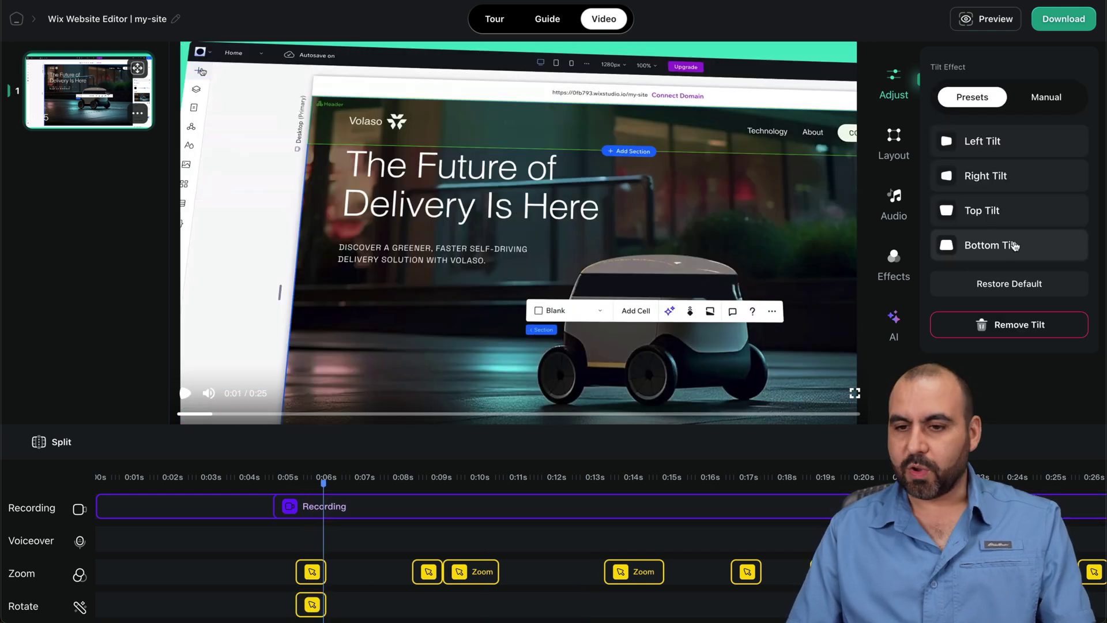
{"action": "left_click", "coordinate": [1007, 151]}
{"action": "left_click", "coordinate": [1003, 176]}
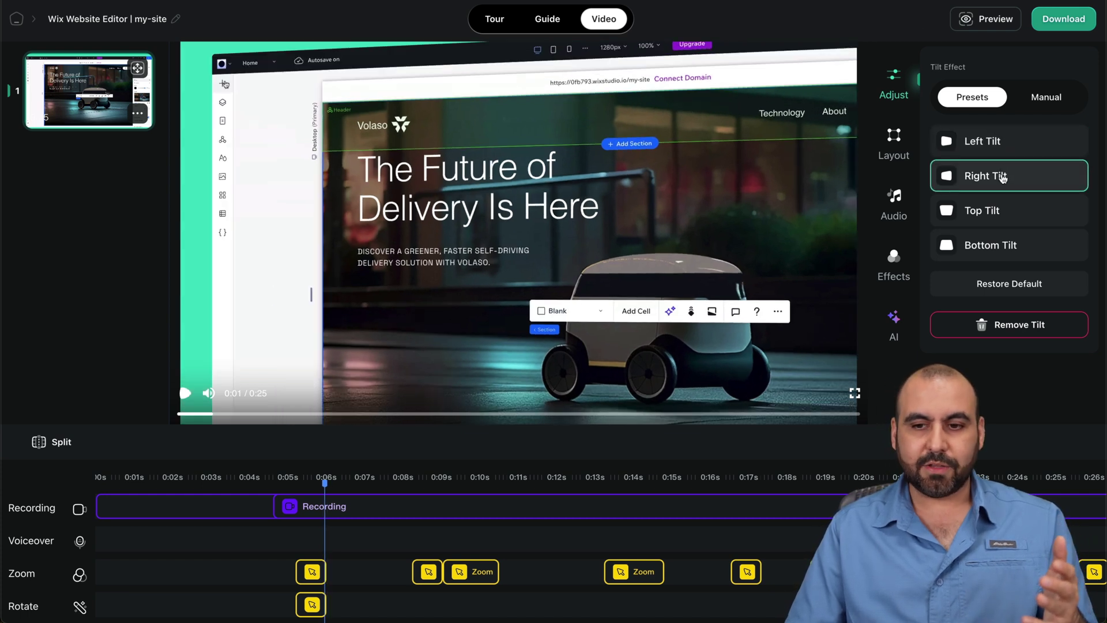
{"action": "left_click", "coordinate": [981, 210]}
{"action": "left_click", "coordinate": [989, 245]}
Step: Set a manual tilt with the joystick, brought back close to level
{"action": "left_click", "coordinate": [1038, 96]}
{"action": "mouse_move", "coordinate": [1009, 194]}
{"action": "left_mouse_down"}
{"action": "mouse_move", "coordinate": [1026, 190]}
{"action": "mouse_move", "coordinate": [984, 226]}
{"action": "left_mouse_up"}
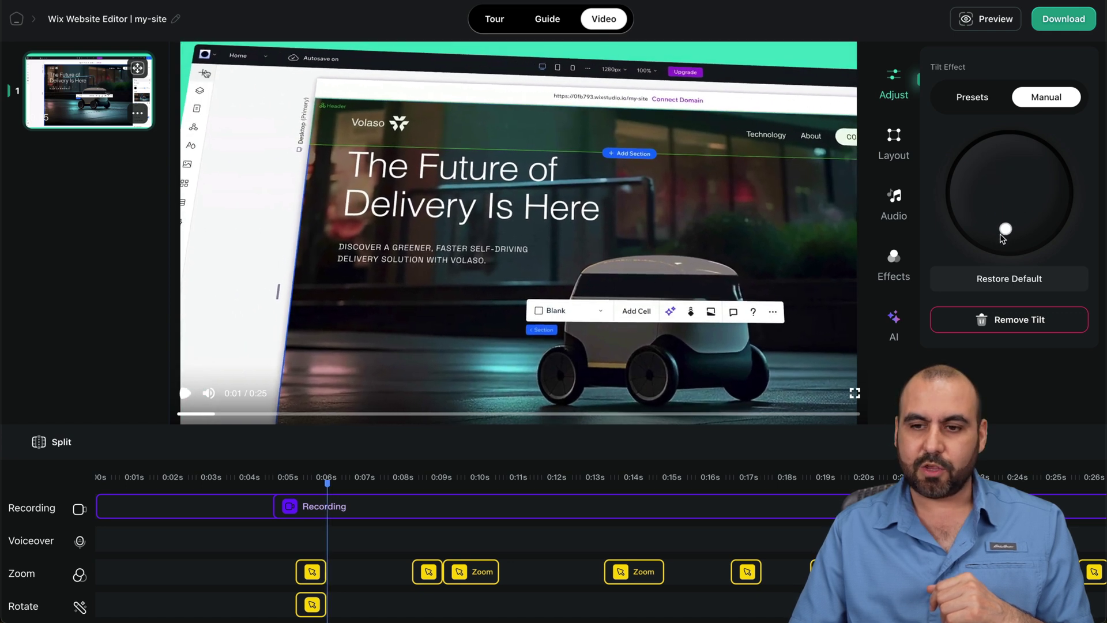
{"action": "mouse_move", "coordinate": [985, 226]}
{"action": "left_mouse_down"}
{"action": "mouse_move", "coordinate": [1000, 194]}
{"action": "mouse_move", "coordinate": [996, 225]}
{"action": "left_mouse_up"}
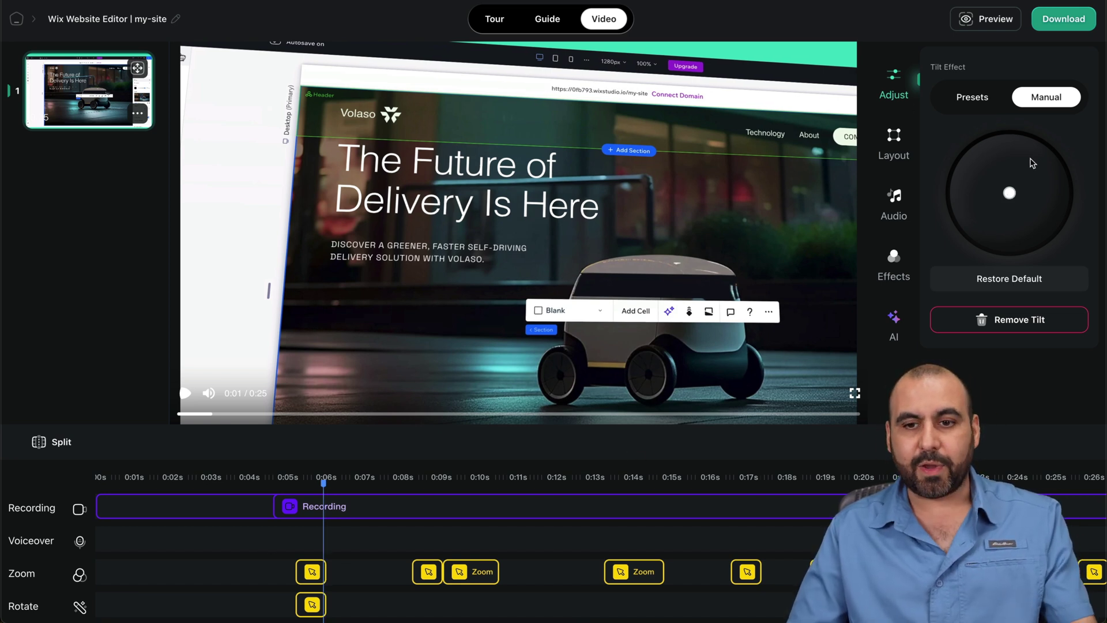
{"action": "left_click", "coordinate": [894, 141]}
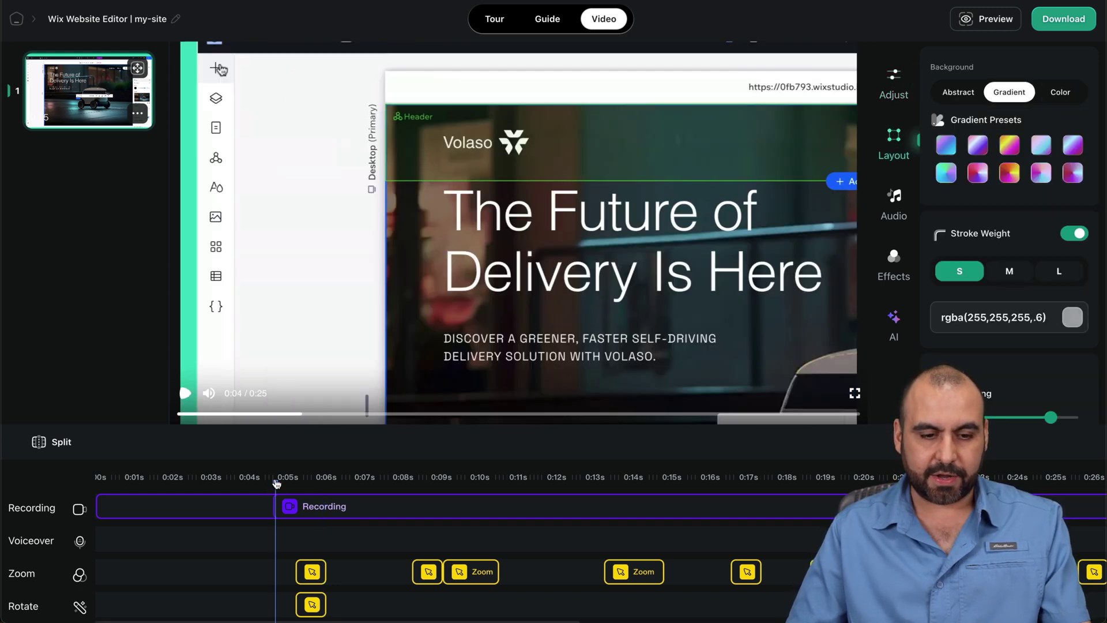
Step: Compare abstract, gradient and solid backgrounds, settling on the light pink-blue gradient preset
{"action": "left_click", "coordinate": [966, 97]}
{"action": "left_click", "coordinate": [978, 155]}
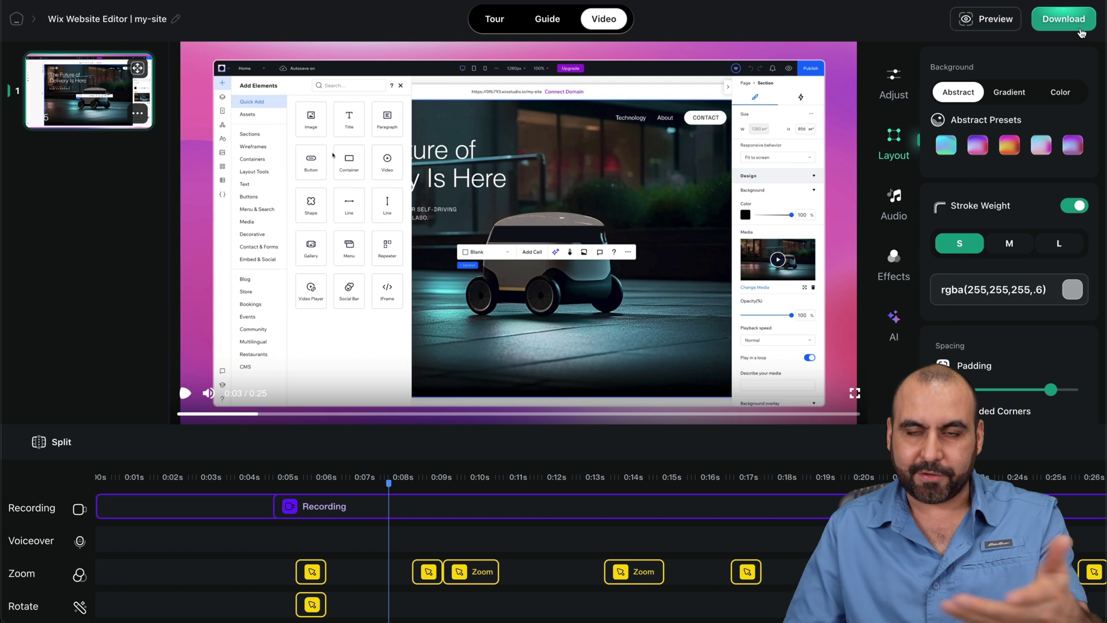
{"action": "left_click", "coordinate": [1039, 150]}
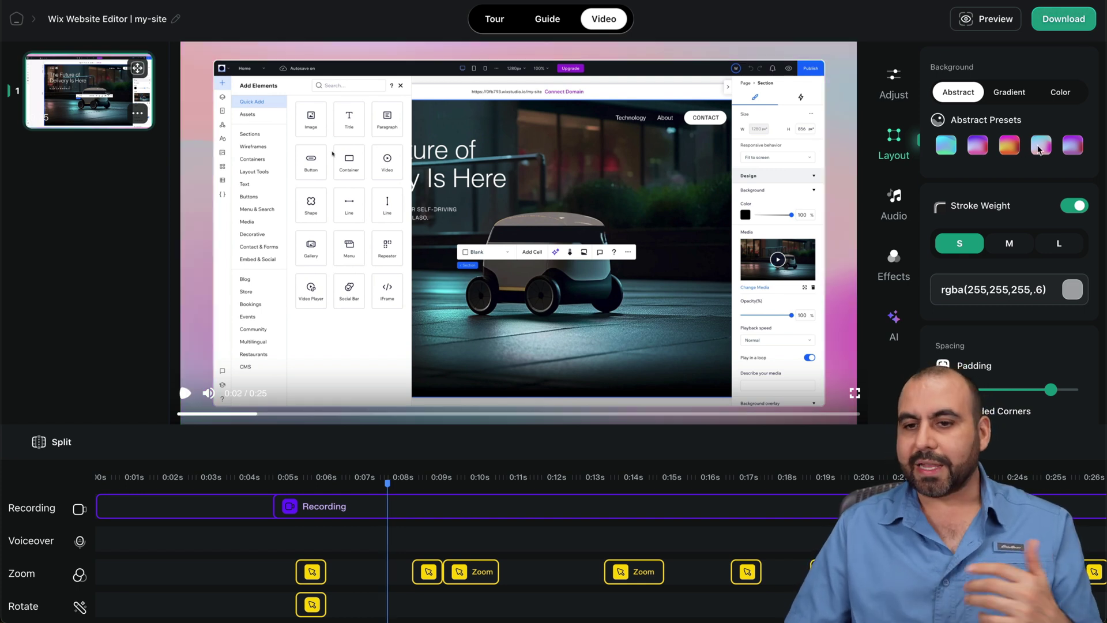
{"action": "left_click", "coordinate": [1008, 95]}
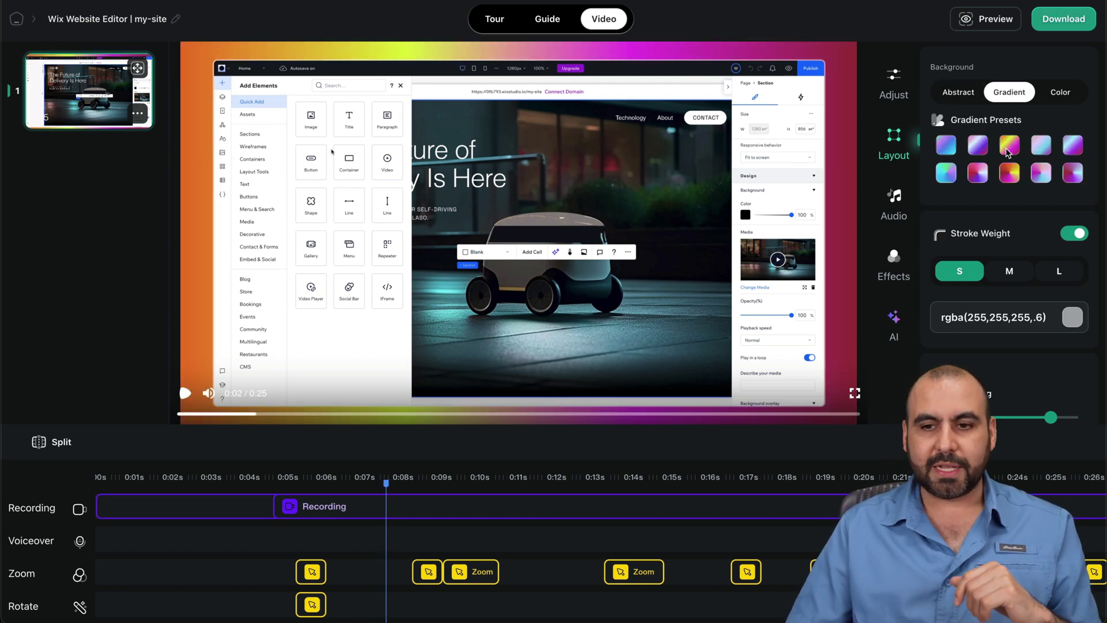
{"action": "left_click", "coordinate": [1041, 149]}
{"action": "left_click", "coordinate": [1057, 94]}
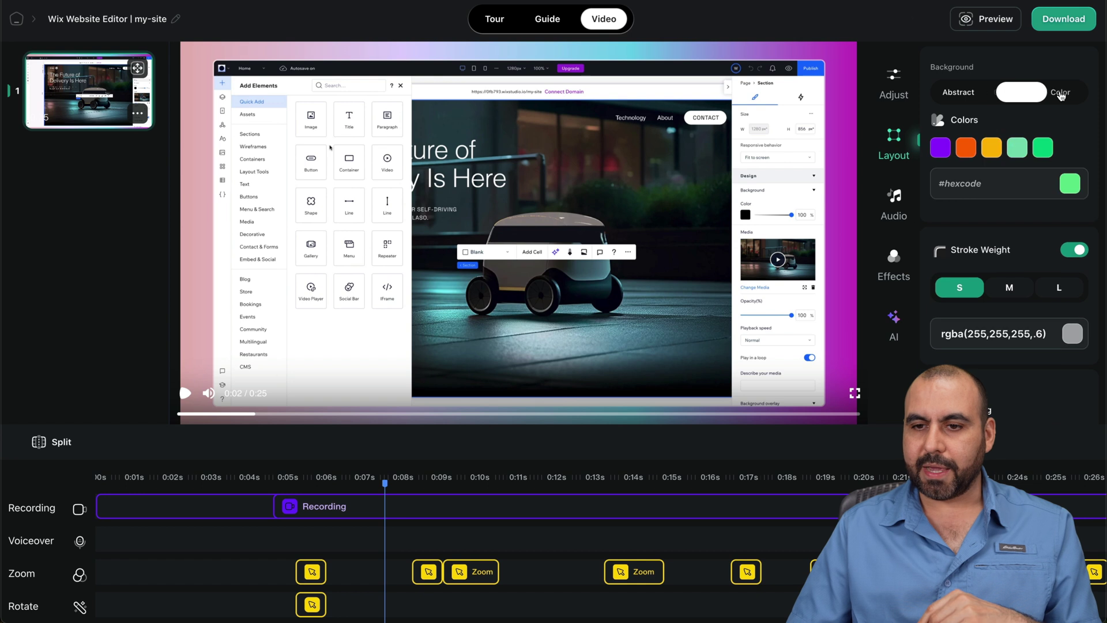
{"action": "left_click", "coordinate": [1022, 96]}
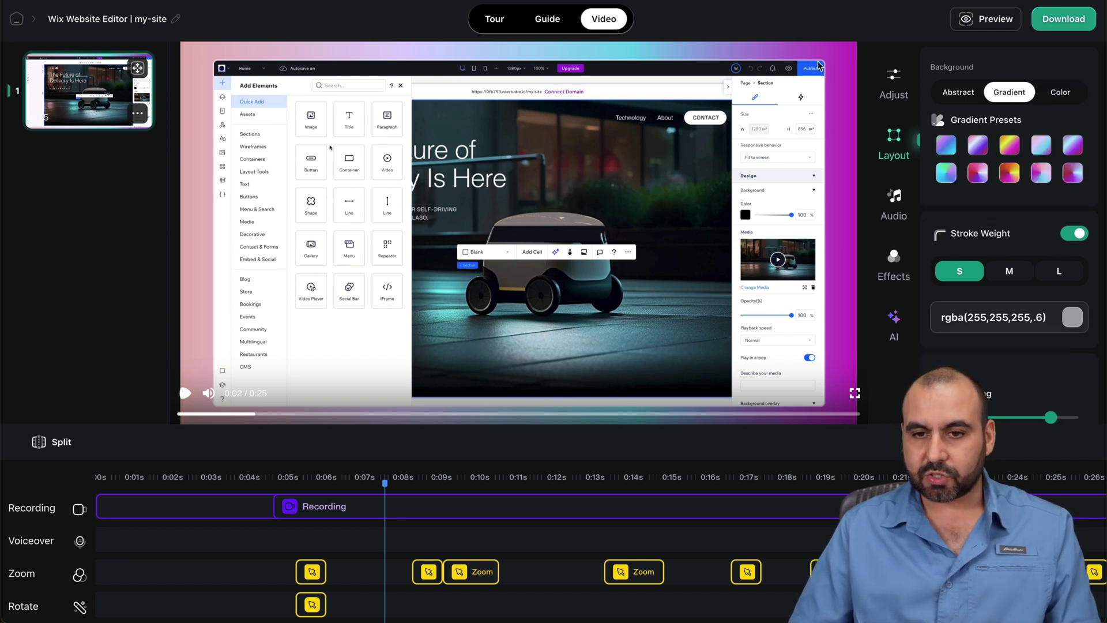
Step: Try medium and heavy frame stroke weights, then turn the stroke off
{"action": "left_click", "coordinate": [1003, 276]}
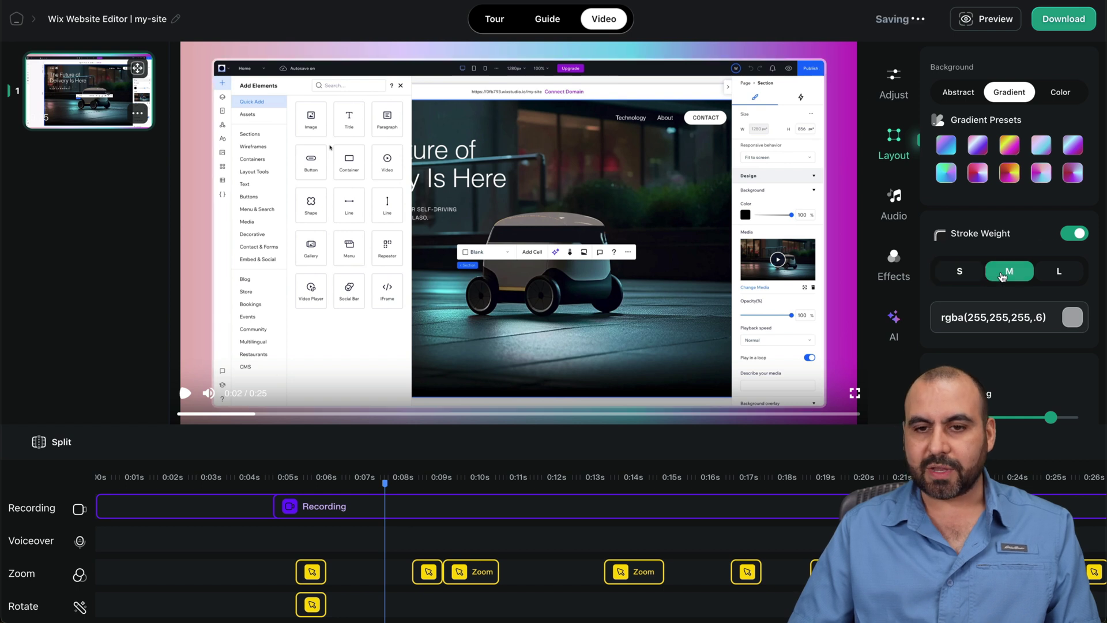
{"action": "left_click", "coordinate": [1057, 282]}
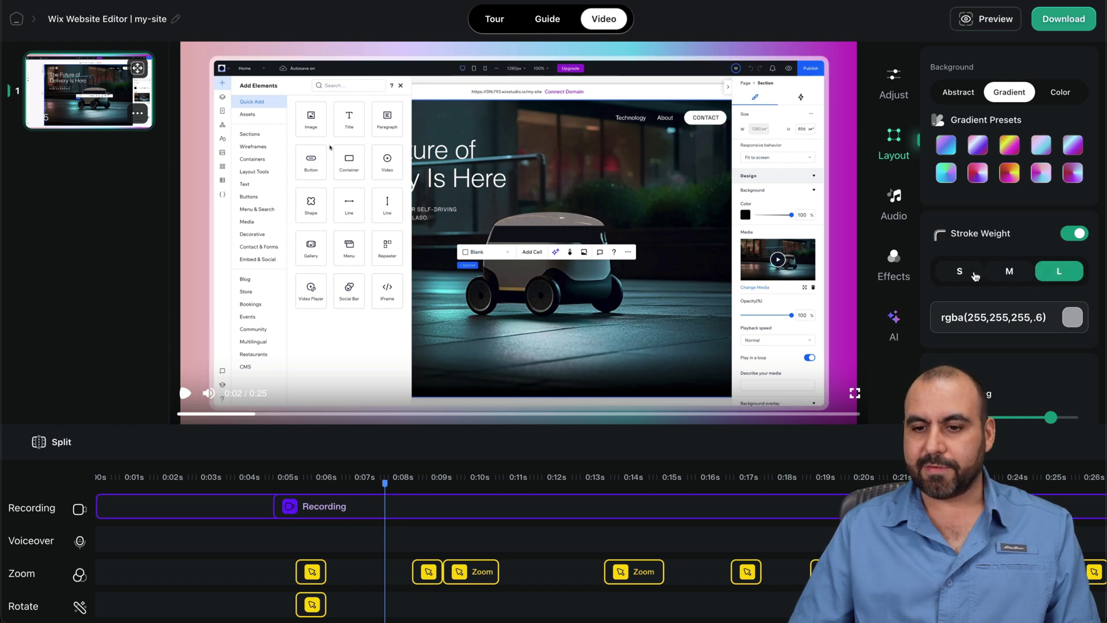
{"action": "left_click", "coordinate": [1071, 241]}
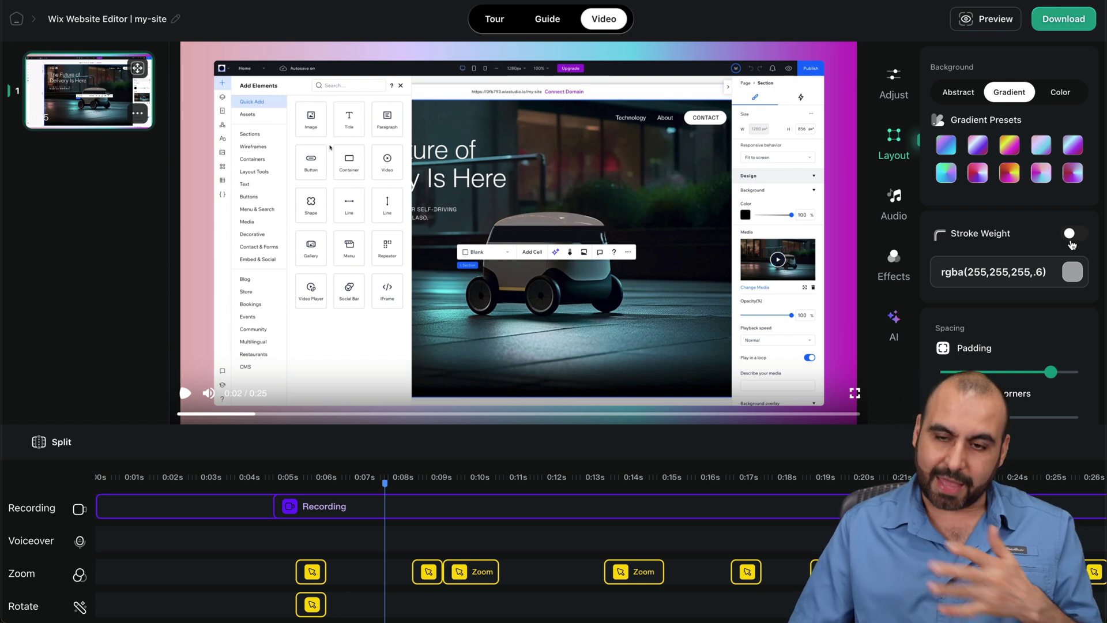
Step: Reduce the padding, round the frame corners more and add a drop shadow
{"action": "scroll", "coordinate": [1071, 244], "scroll_direction": "down", "scroll_amount": 3}
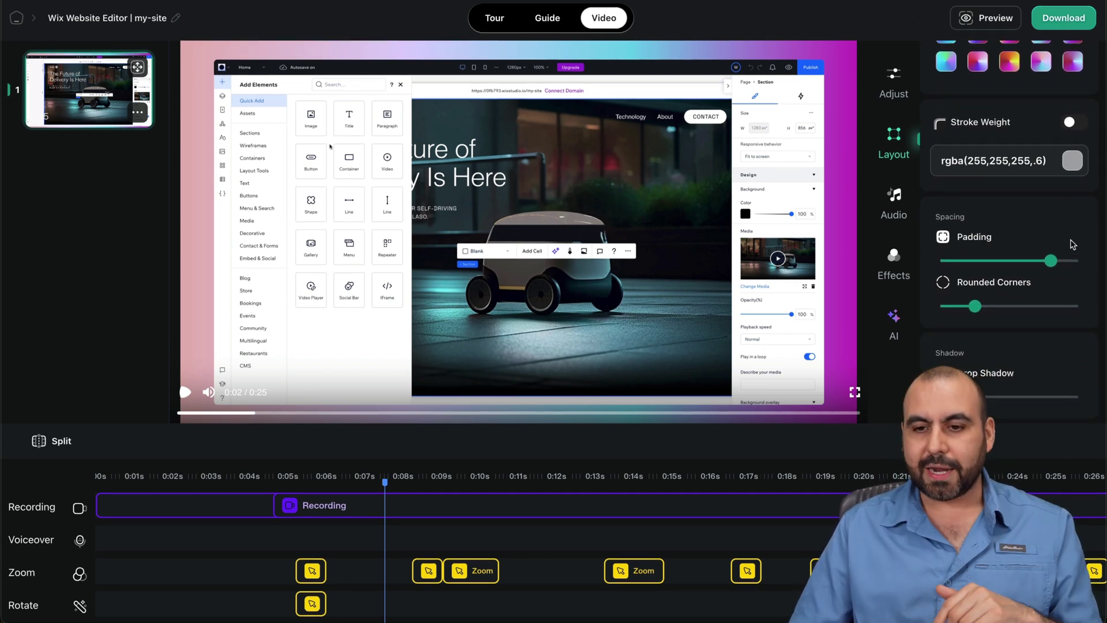
{"action": "left_click_drag", "start_coordinate": [1050, 261], "coordinate": [1032, 262]}
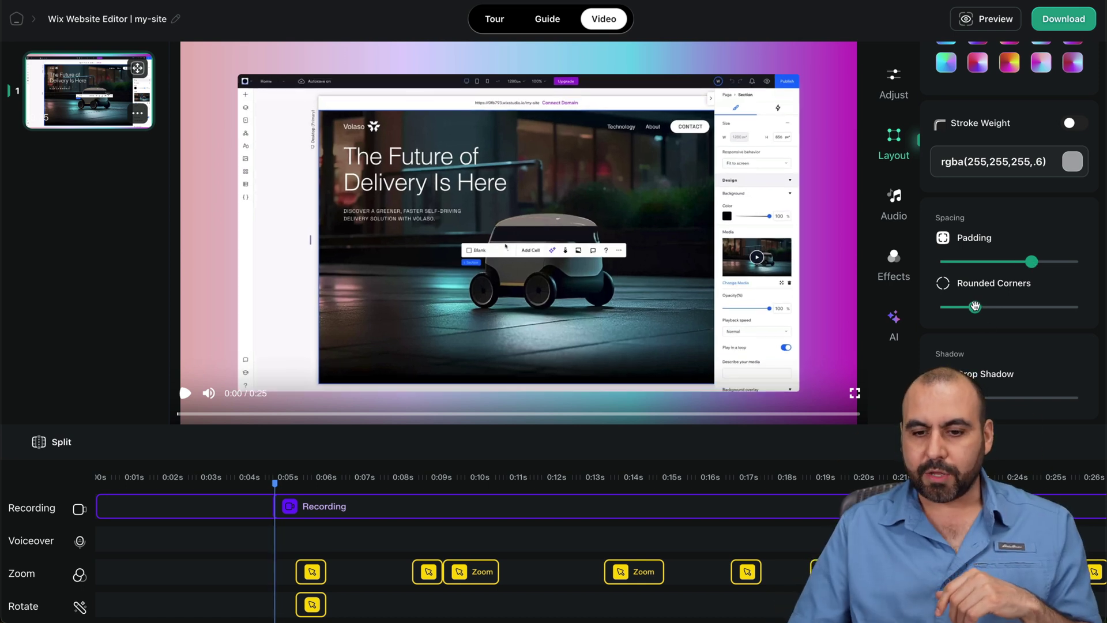
{"action": "left_click_drag", "start_coordinate": [975, 306], "coordinate": [987, 308]}
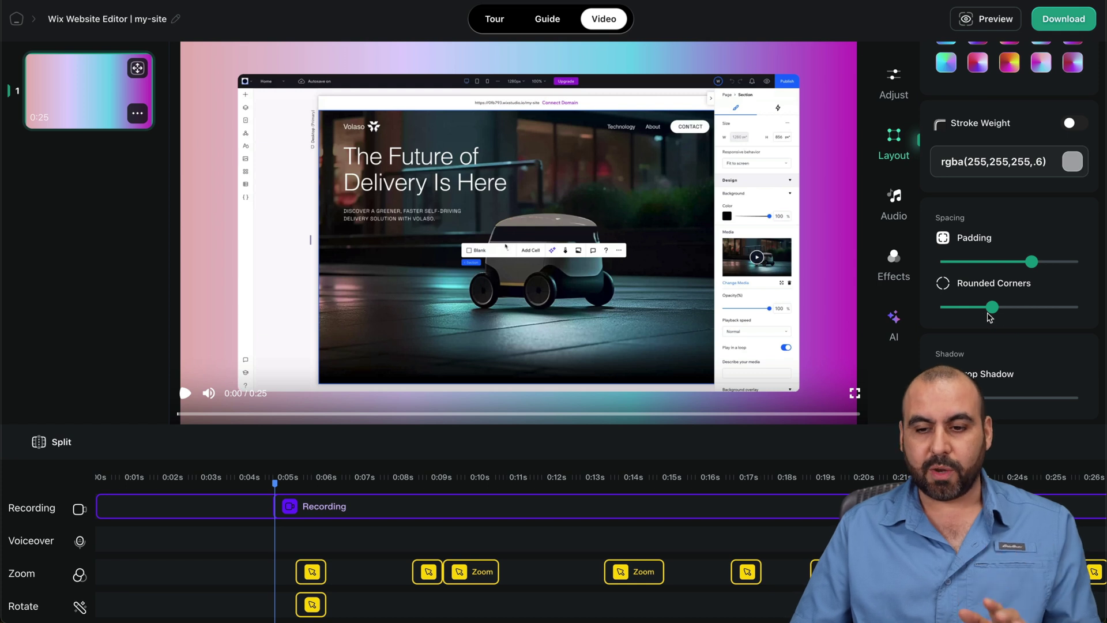
{"action": "left_click_drag", "start_coordinate": [983, 398], "coordinate": [996, 399]}
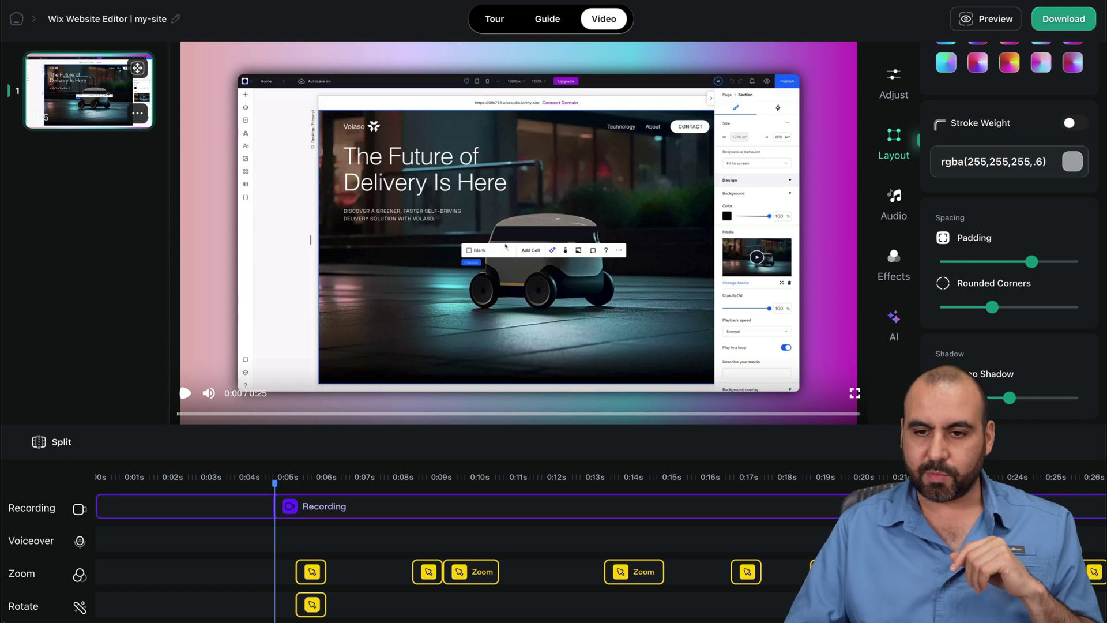
{"action": "left_click", "coordinate": [890, 195]}
Step: Set Ambient as the background music and add a redact blur effect
{"action": "left_click", "coordinate": [947, 117]}
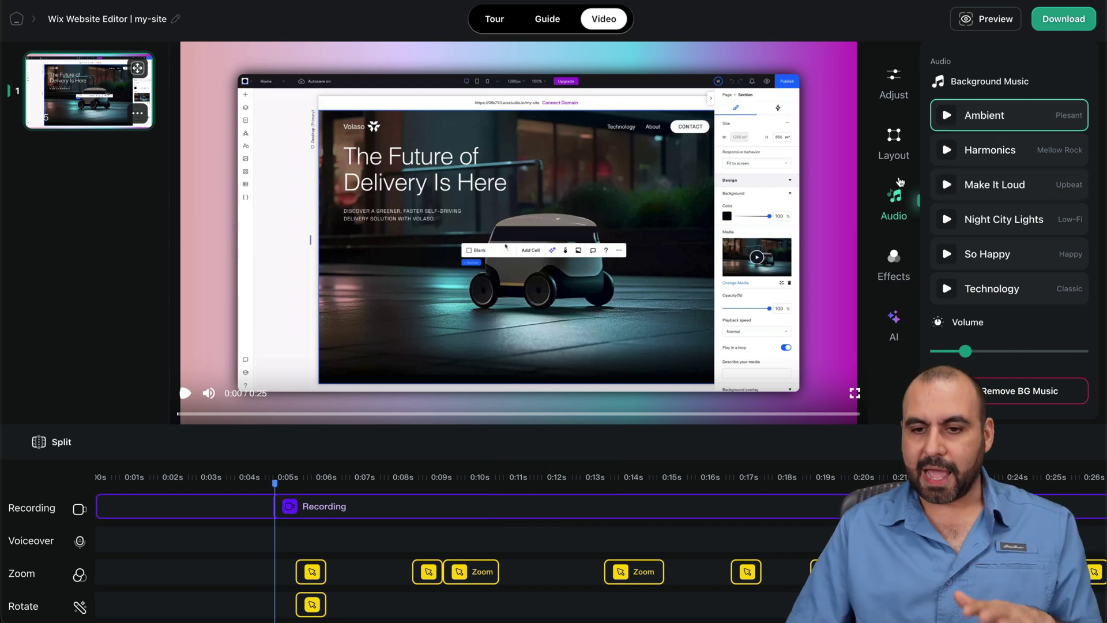
{"action": "left_click", "coordinate": [894, 258]}
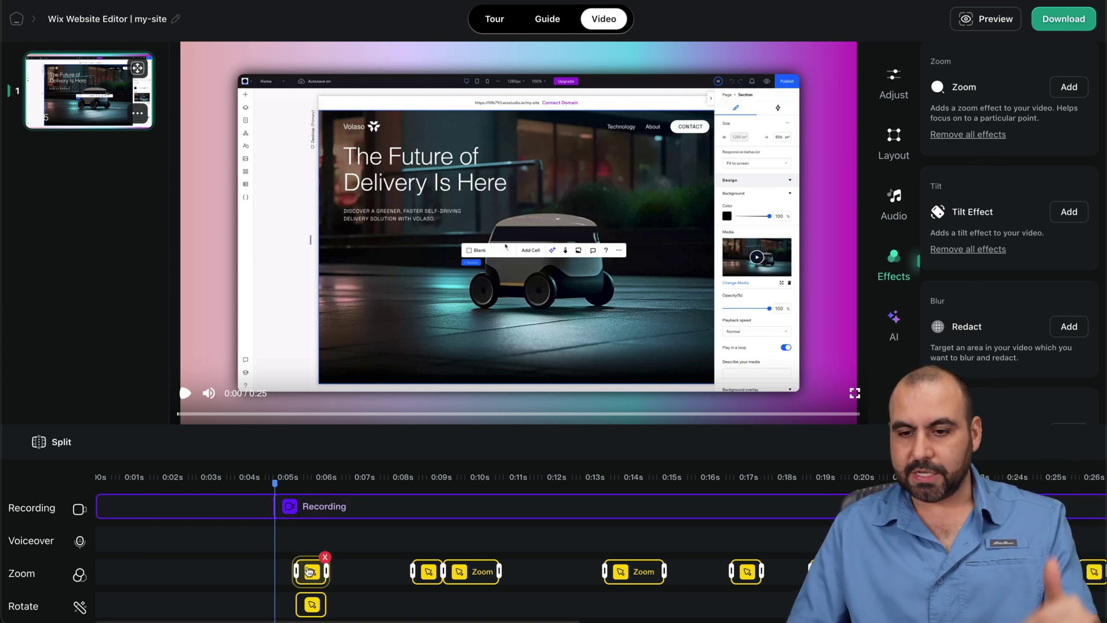
{"action": "left_click", "coordinate": [1068, 327]}
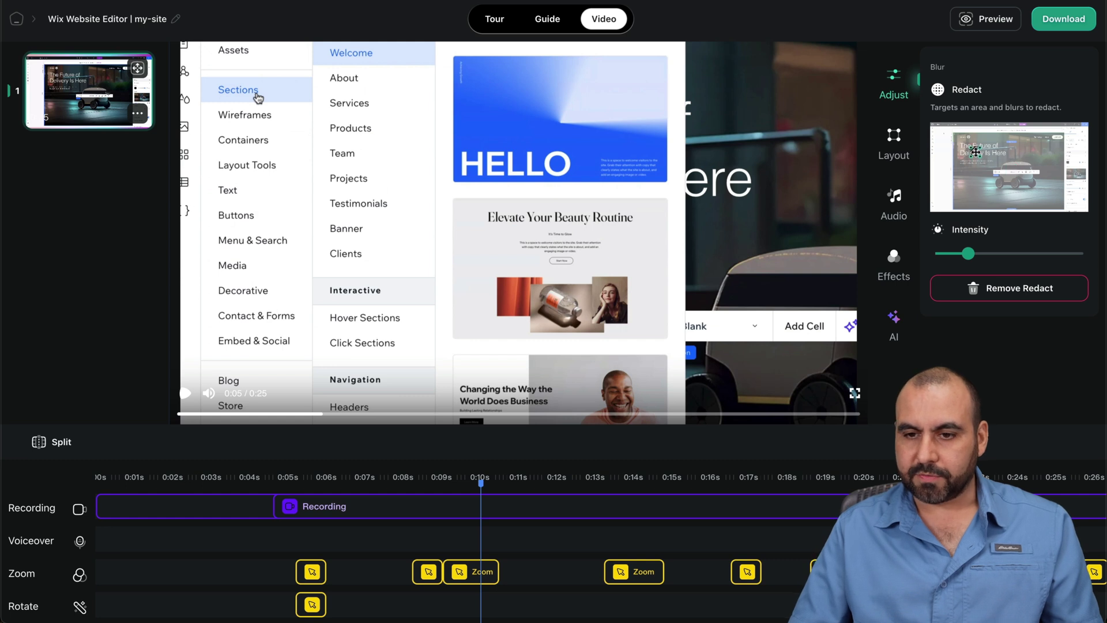
Step: Move the redact blur over the hero headline, lower its intensity, then remove it
{"action": "mouse_move", "coordinate": [981, 147]}
{"action": "left_mouse_down"}
{"action": "mouse_move", "coordinate": [1012, 149]}
{"action": "mouse_move", "coordinate": [1000, 154]}
{"action": "left_mouse_up"}
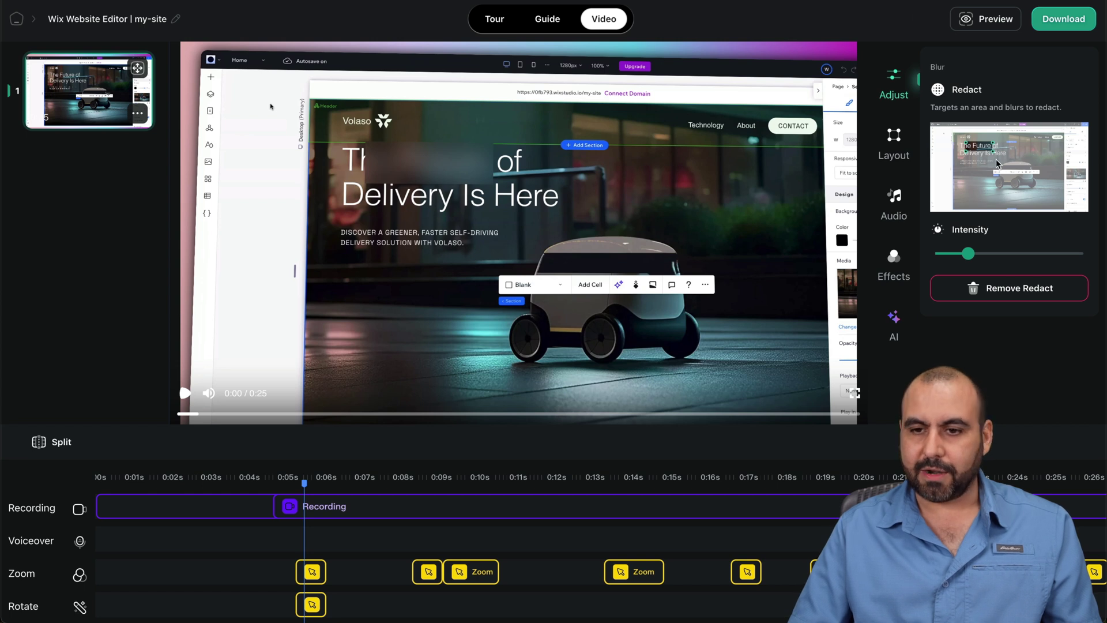
{"action": "left_click_drag", "start_coordinate": [988, 148], "coordinate": [993, 145]}
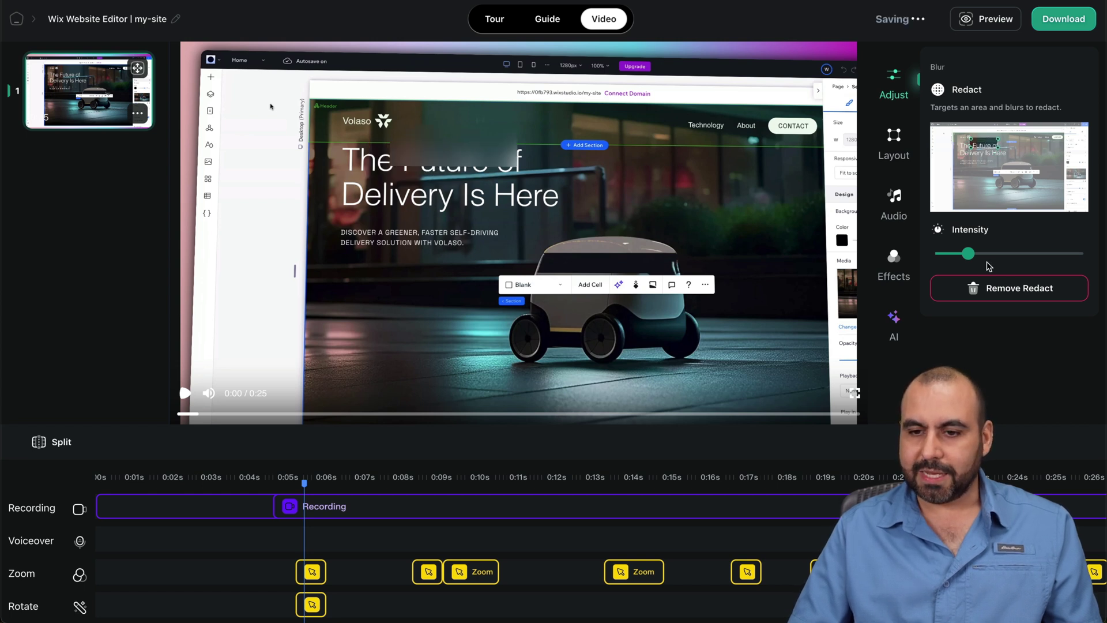
{"action": "left_click_drag", "start_coordinate": [967, 254], "coordinate": [948, 254]}
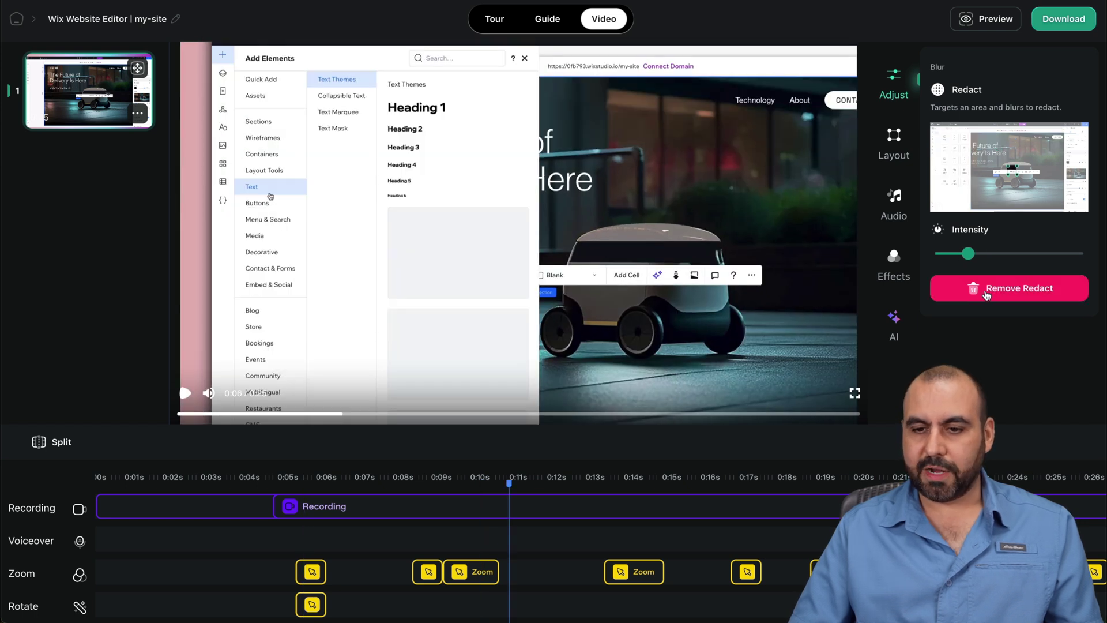
{"action": "left_click", "coordinate": [986, 295]}
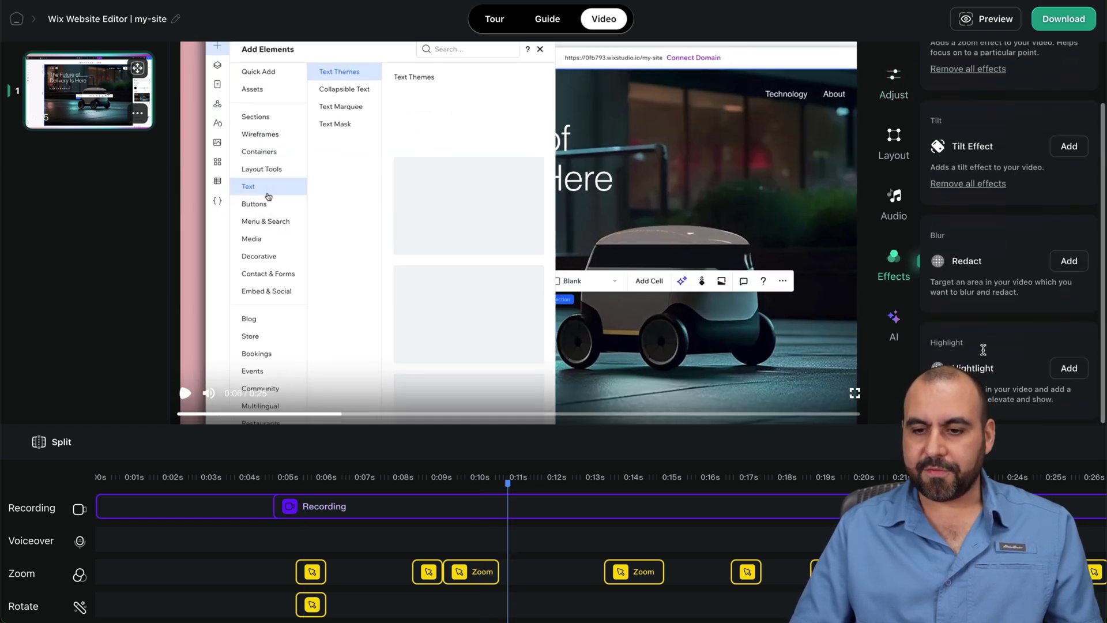
Step: Add a highlight around the editor panel with more rounded corners, then remove it
{"action": "left_click", "coordinate": [1069, 368]}
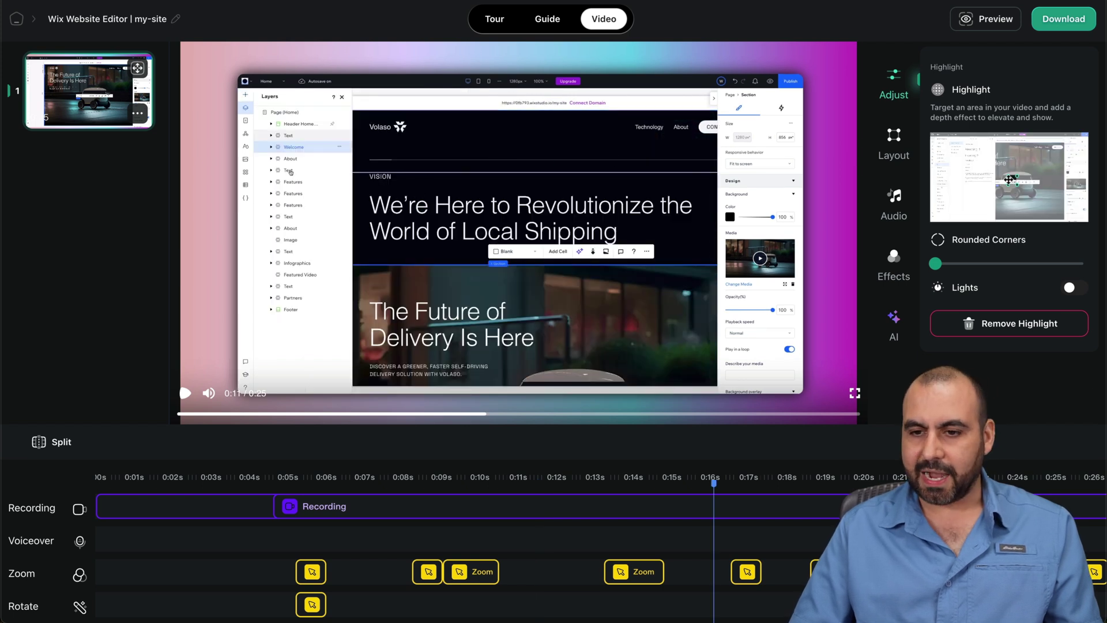
{"action": "left_click_drag", "start_coordinate": [983, 171], "coordinate": [956, 165]}
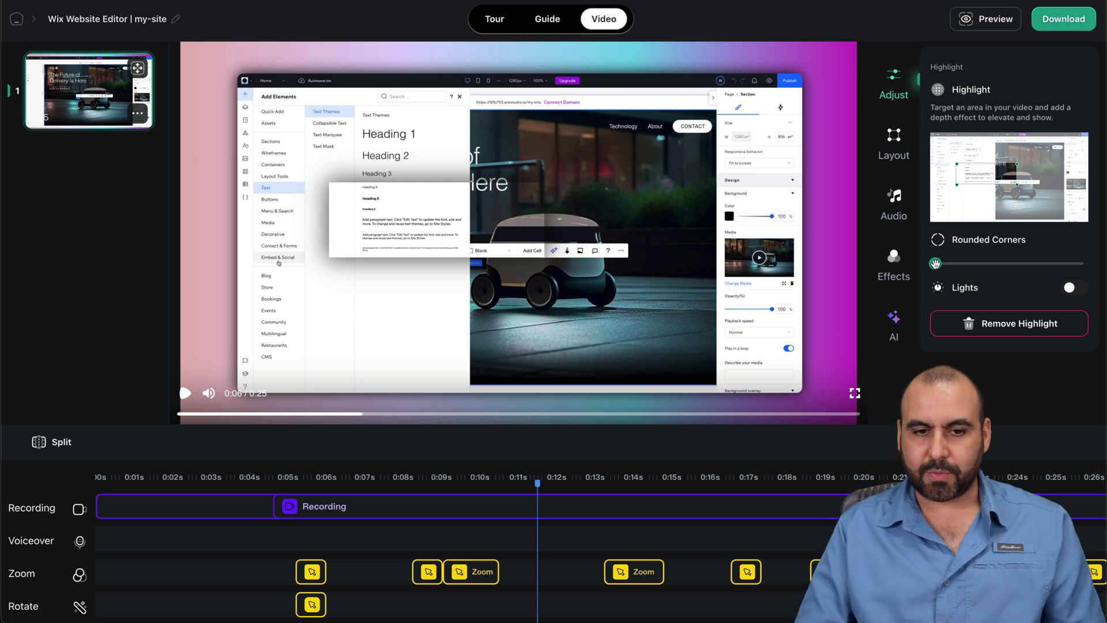
{"action": "left_click_drag", "start_coordinate": [936, 263], "coordinate": [969, 263]}
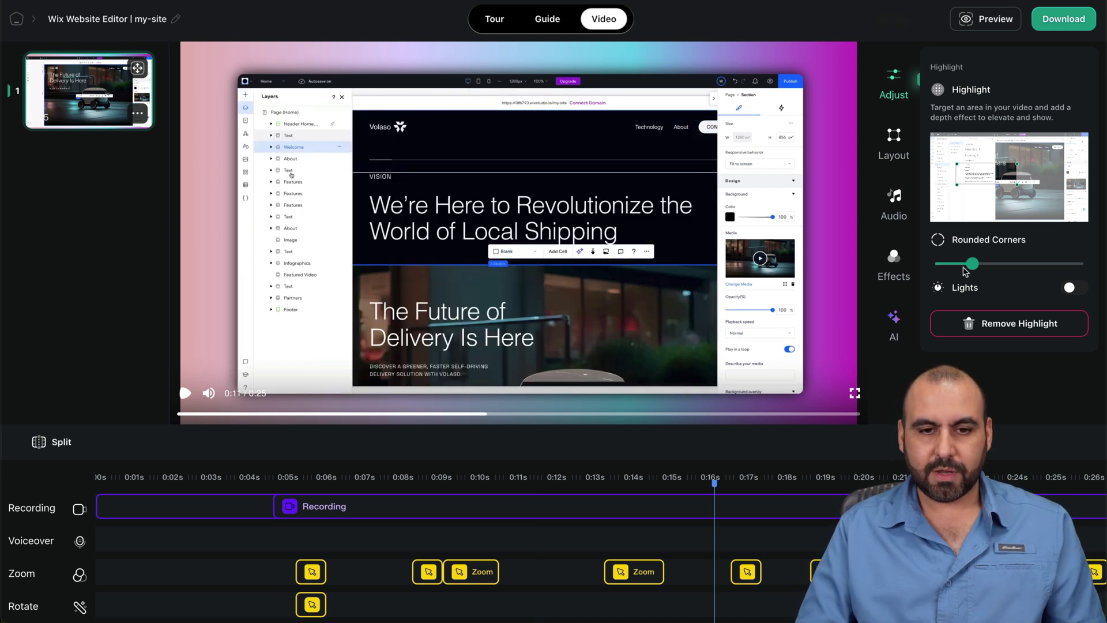
{"action": "left_click", "coordinate": [973, 182]}
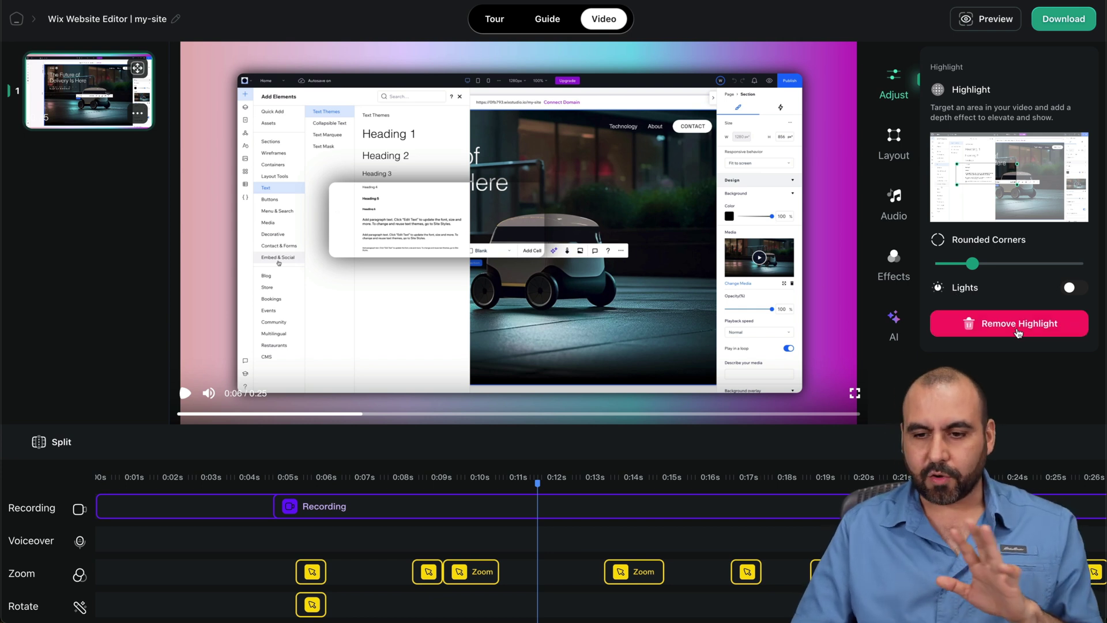
{"action": "left_click", "coordinate": [1009, 322]}
{"action": "left_click", "coordinate": [891, 320]}
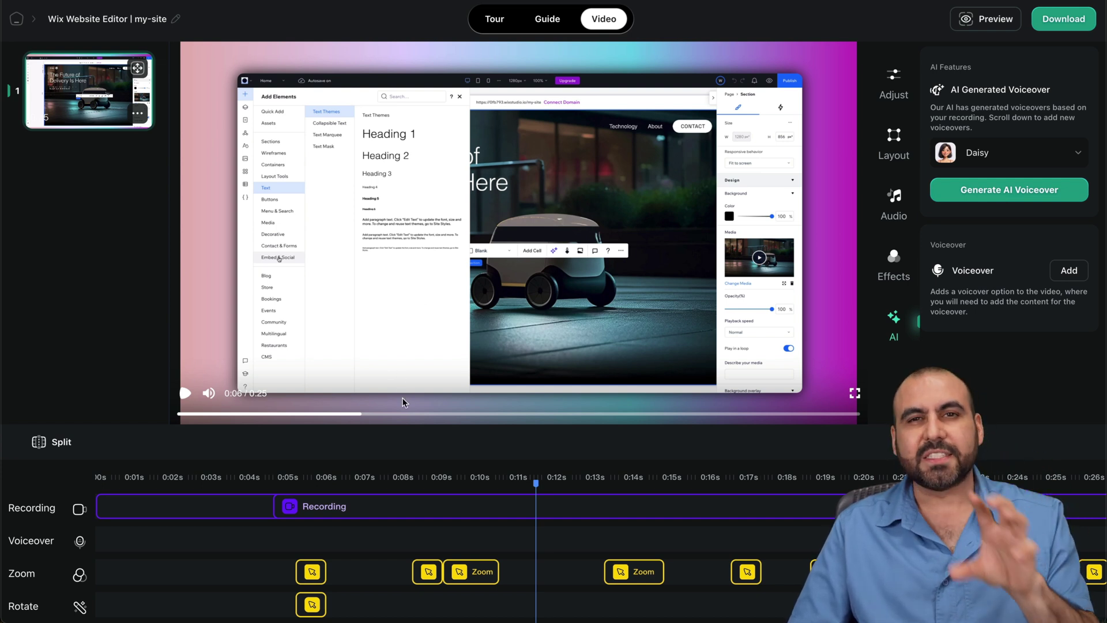
Step: Generate the AI voiceover and play the preview from about seven seconds
{"action": "left_click", "coordinate": [1018, 189]}
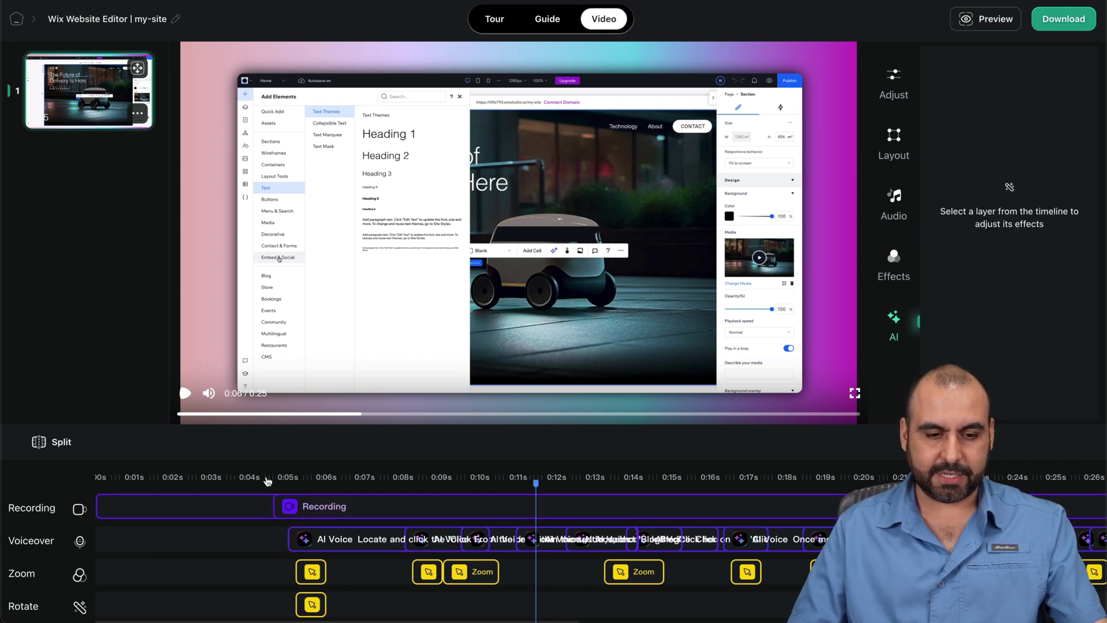
{"action": "left_click", "coordinate": [267, 481]}
{"action": "left_click", "coordinate": [185, 394]}
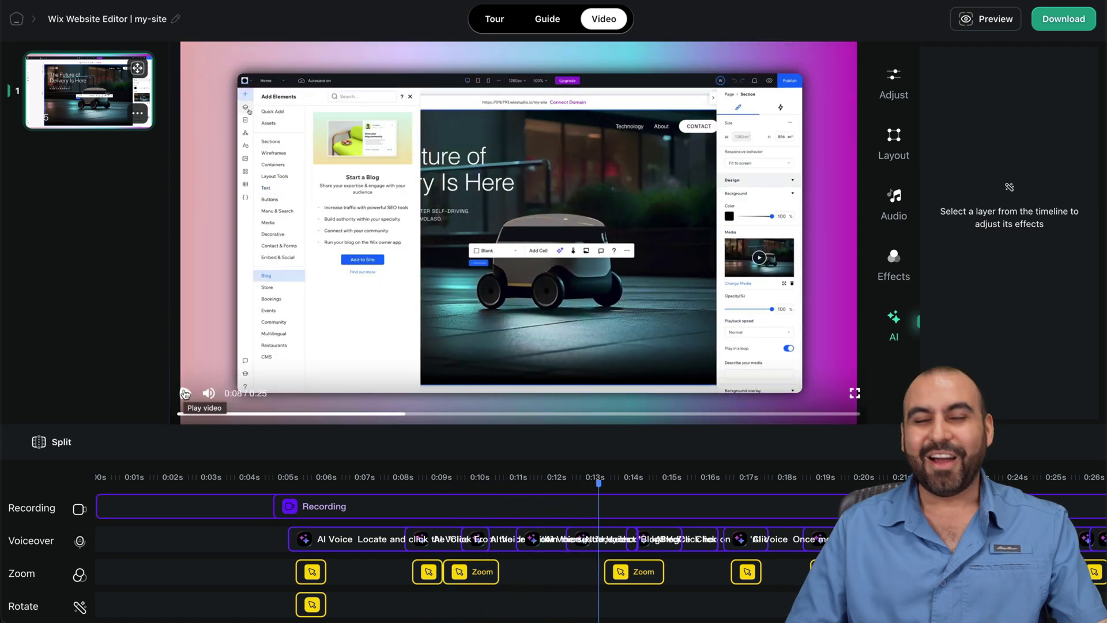
{"action": "mouse_move", "coordinate": [478, 507]}
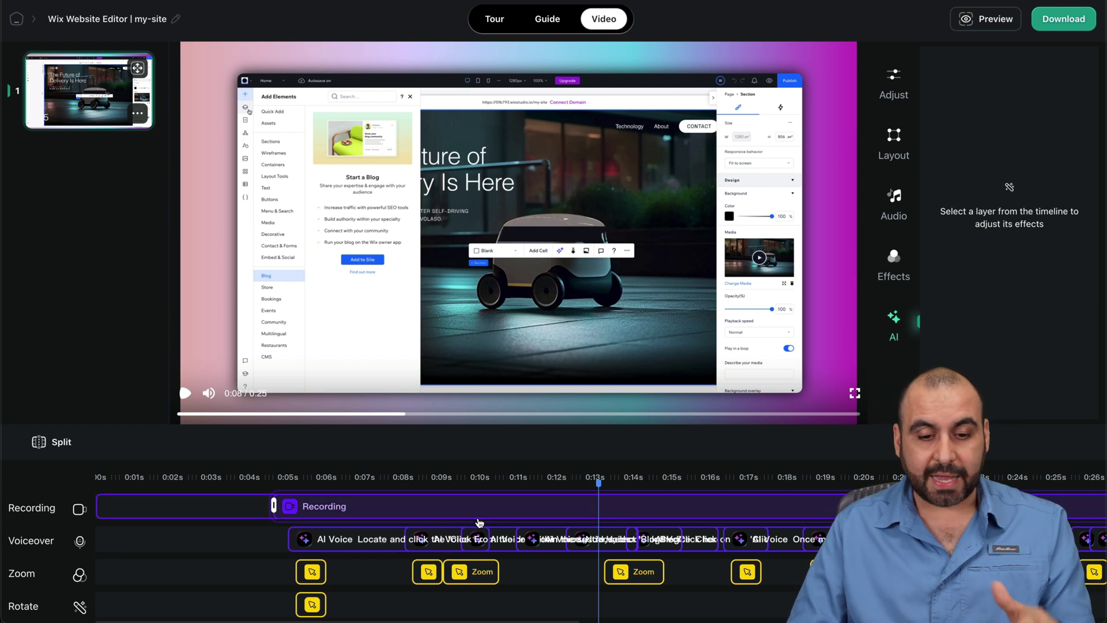
Step: Remove the first AI Voice clip, then replay the narration from about five seconds
{"action": "left_click", "coordinate": [488, 523]}
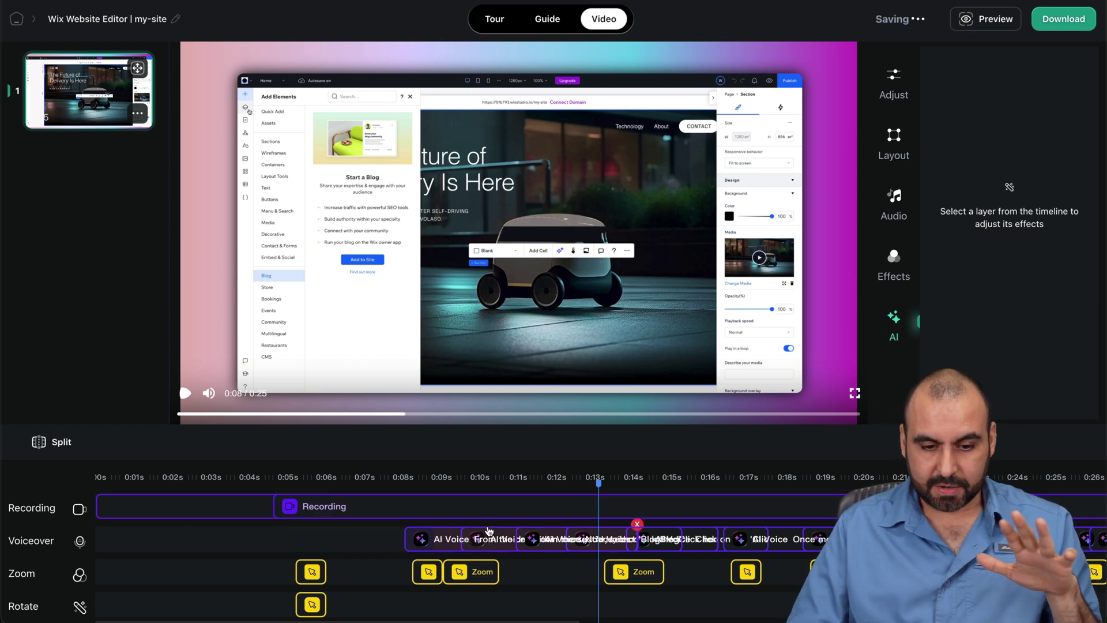
{"action": "left_click", "coordinate": [600, 537]}
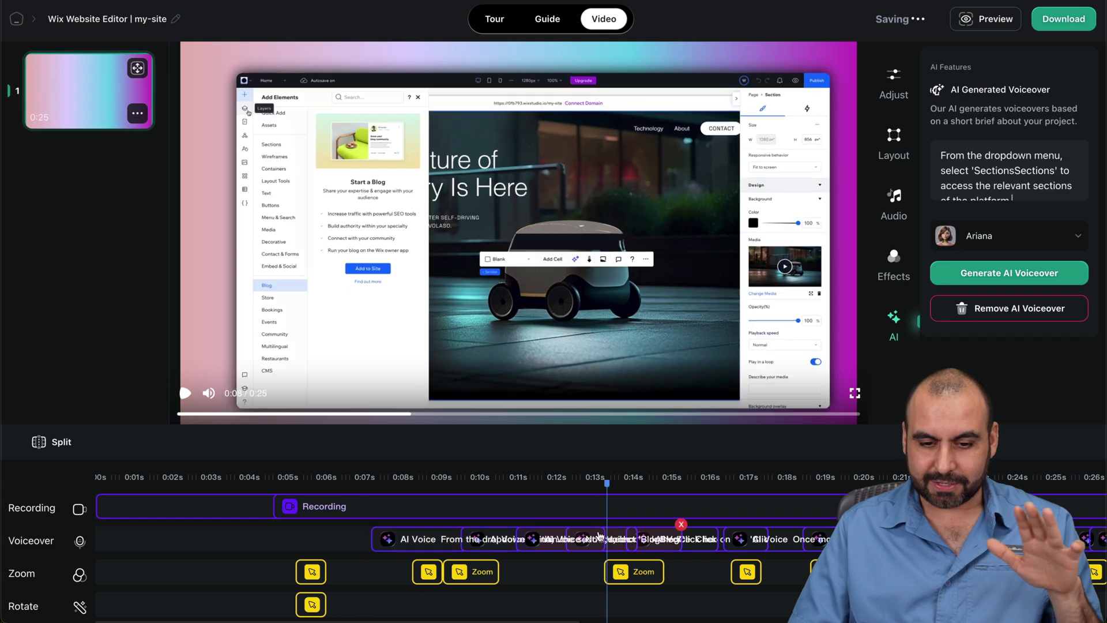
{"action": "left_click", "coordinate": [343, 528]}
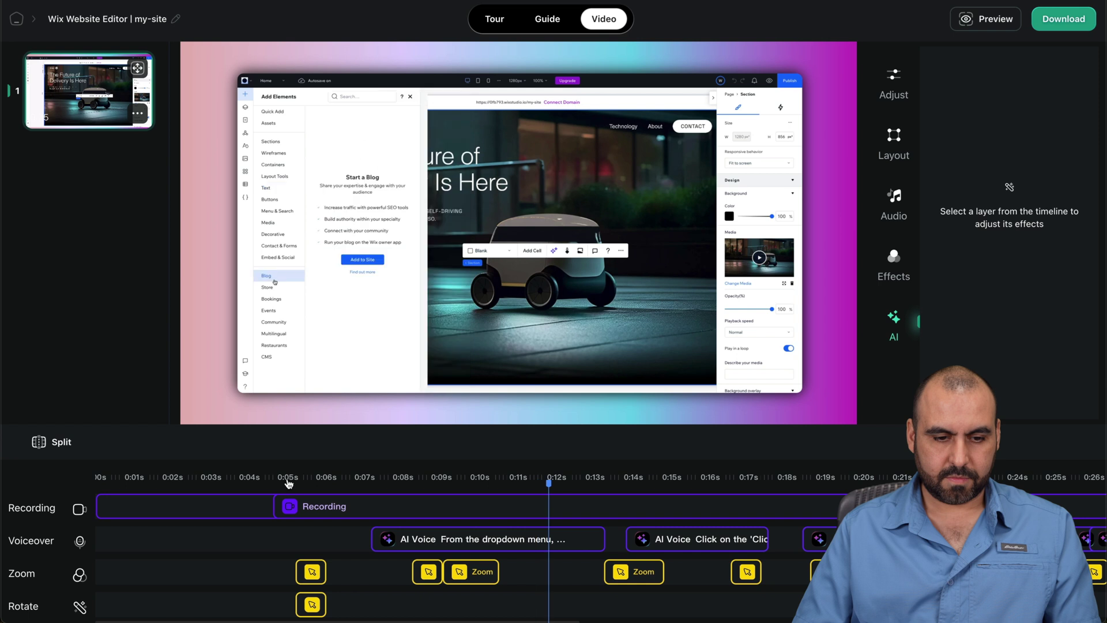
{"action": "left_click", "coordinate": [289, 483]}
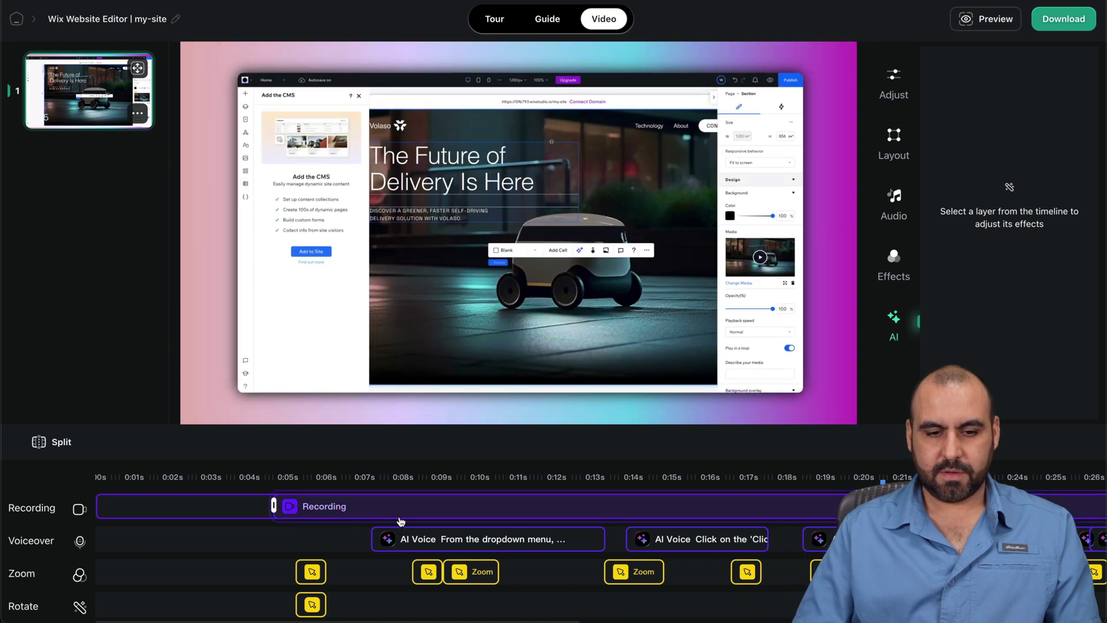
{"action": "left_click", "coordinate": [185, 400]}
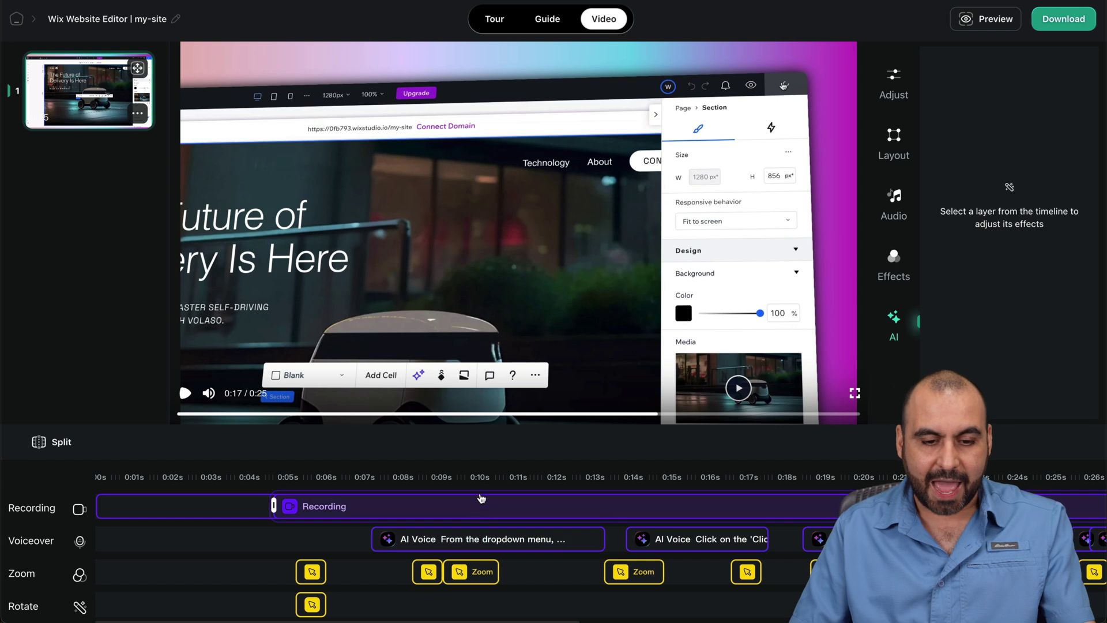
Step: Review the dropdown-menu voiceover clip's script and Ariana voice in the AI Features panel
{"action": "left_click", "coordinate": [484, 546]}
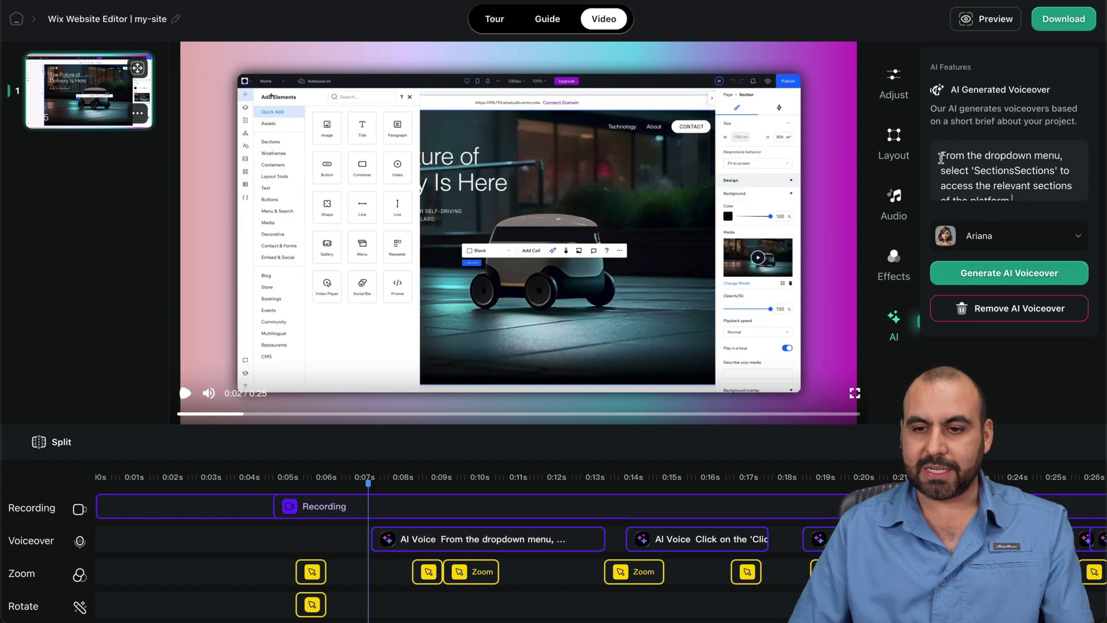
{"action": "scroll", "coordinate": [1009, 170], "scroll_direction": "down", "scroll_amount": 1}
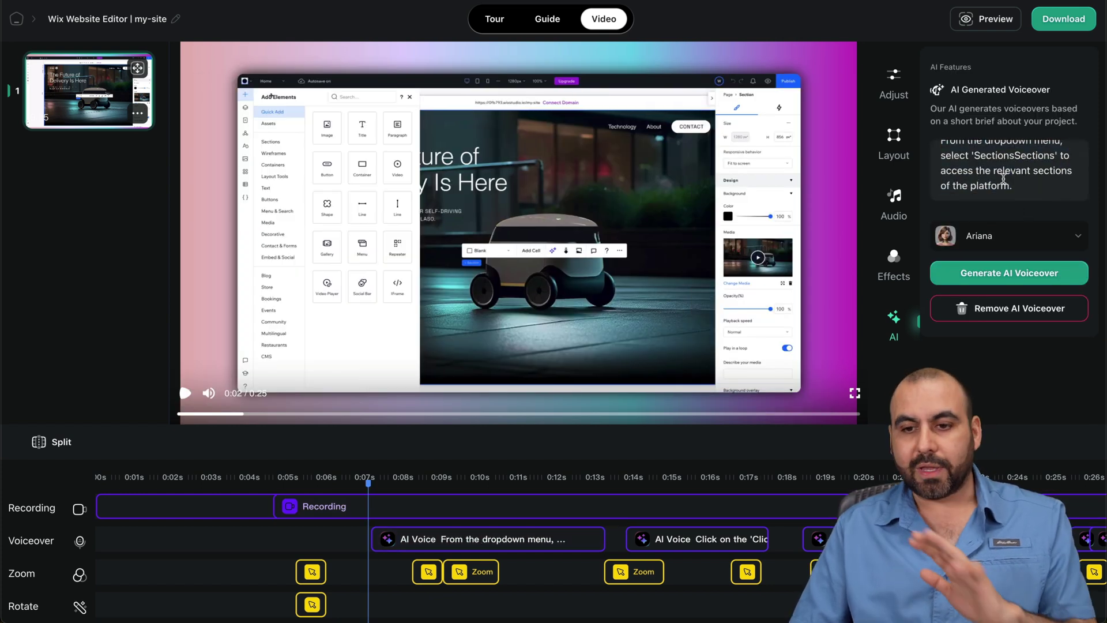
{"action": "scroll", "coordinate": [1020, 189], "scroll_direction": "up", "scroll_amount": 1}
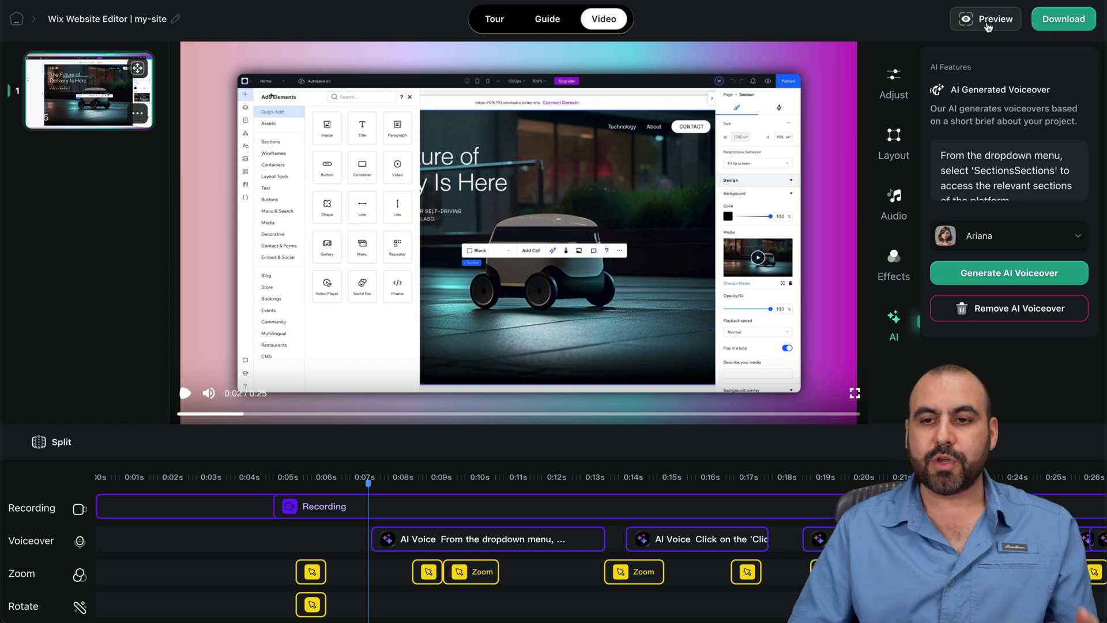
Step: Download the guide as a Video export at 4k quality
{"action": "left_click", "coordinate": [1085, 21]}
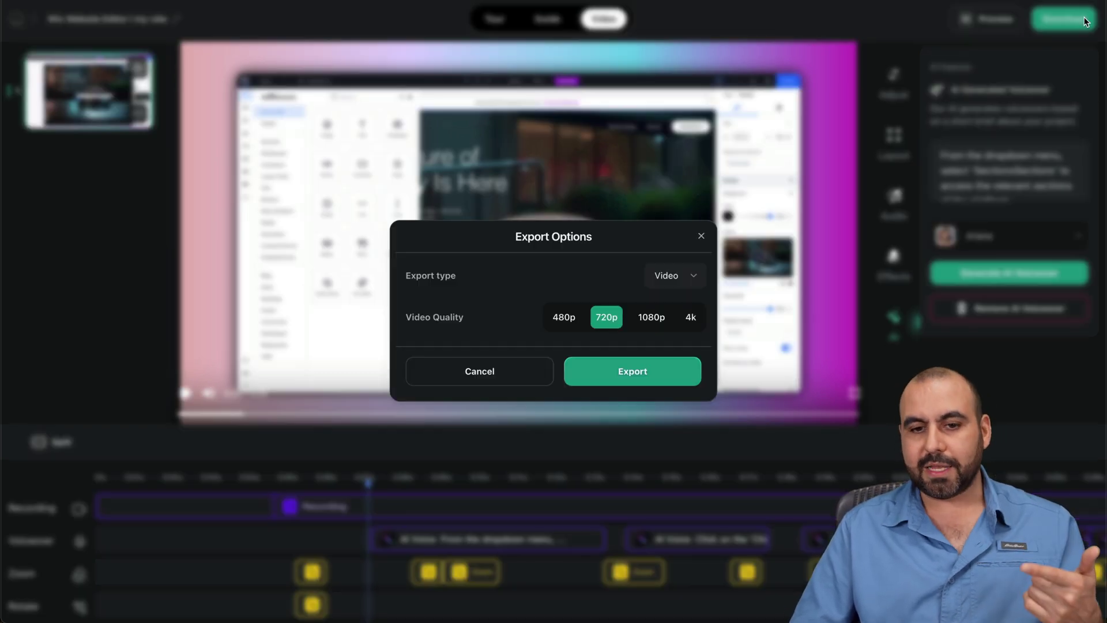
{"action": "left_click", "coordinate": [664, 282]}
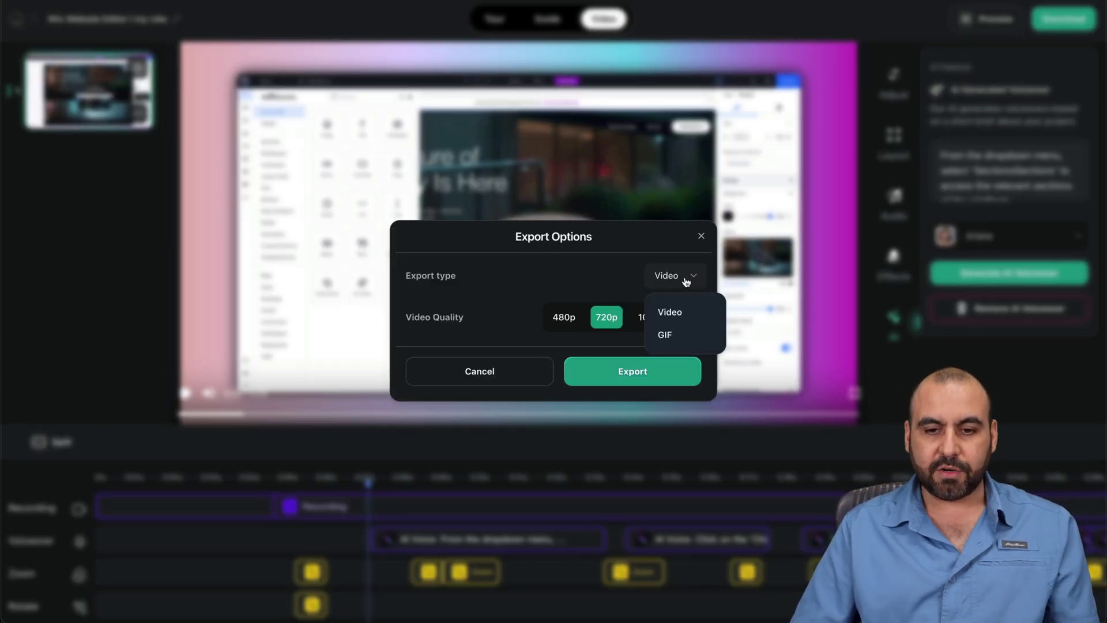
{"action": "left_click", "coordinate": [577, 262]}
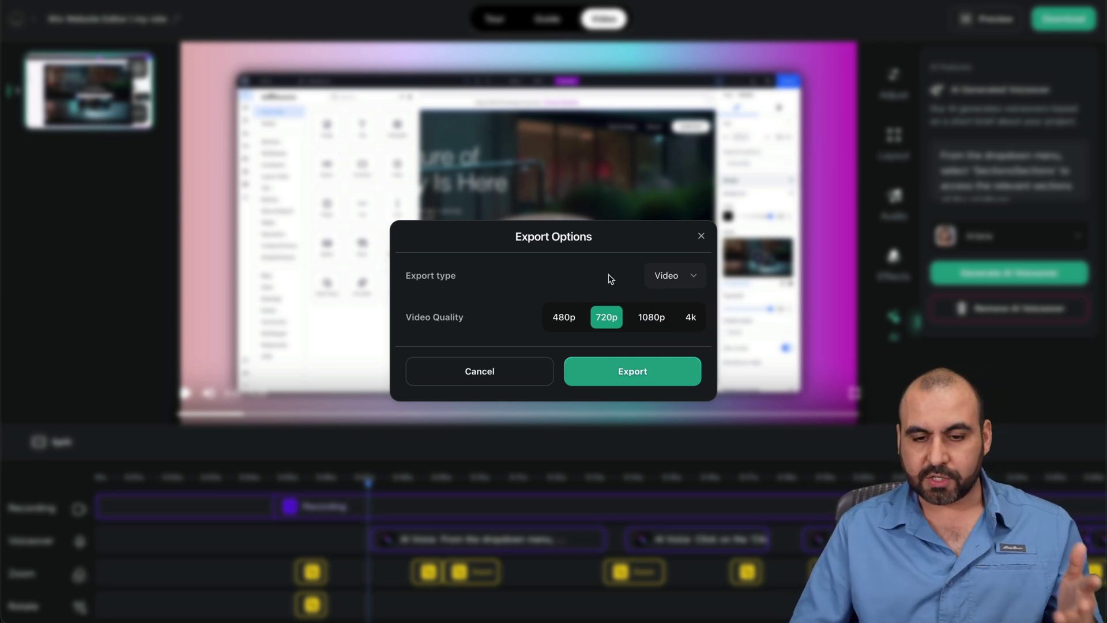
{"action": "left_click", "coordinate": [664, 282]}
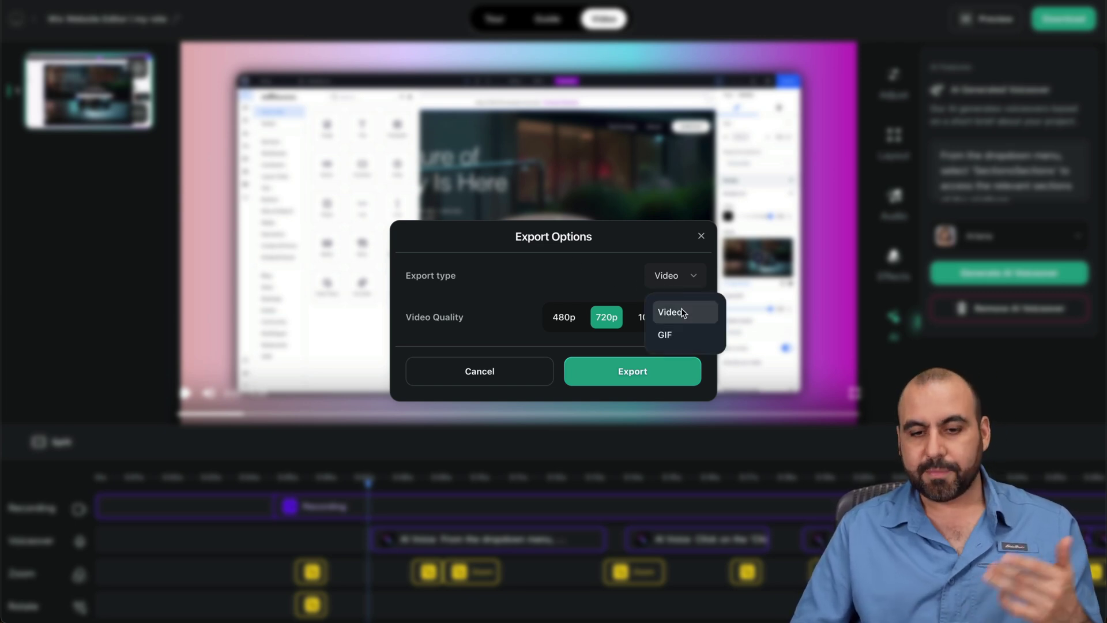
{"action": "left_click", "coordinate": [577, 262]}
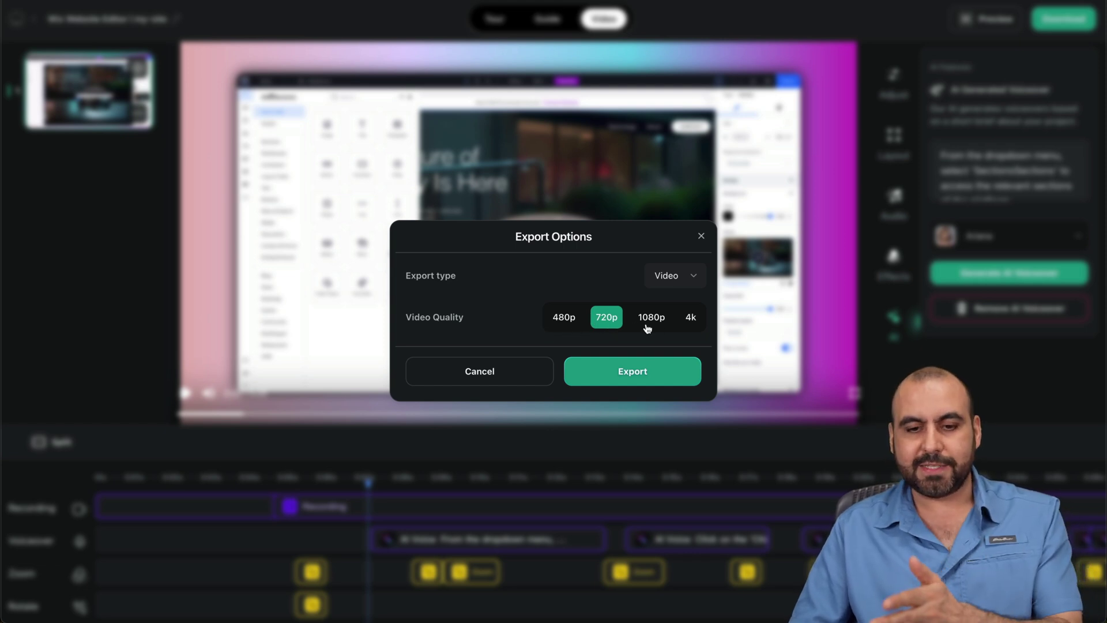
{"action": "left_click", "coordinate": [695, 320]}
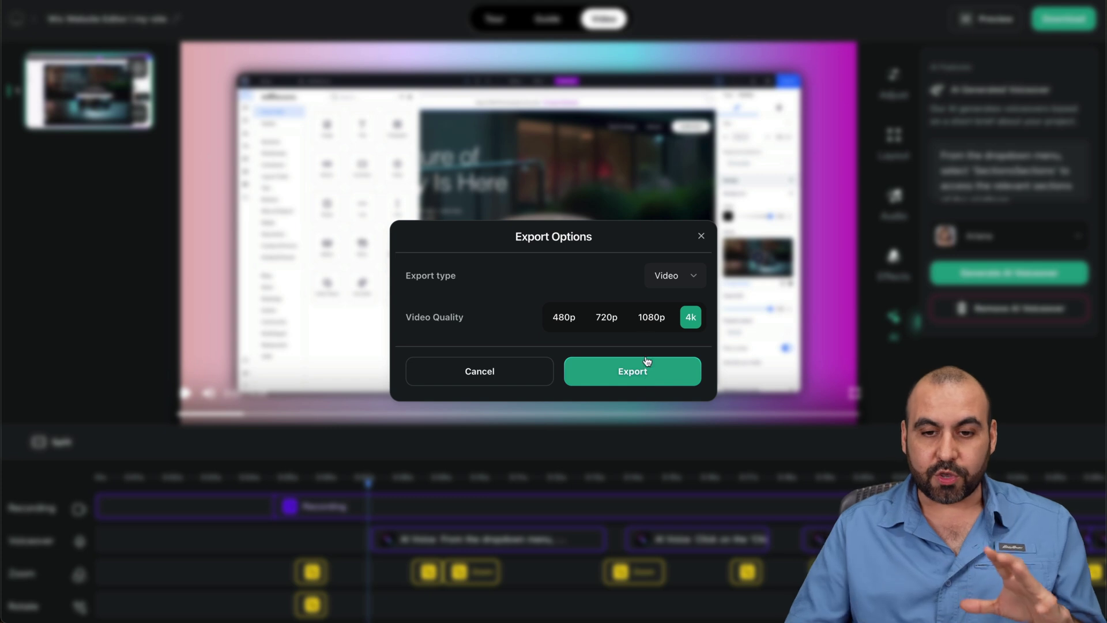
{"action": "left_click", "coordinate": [702, 236]}
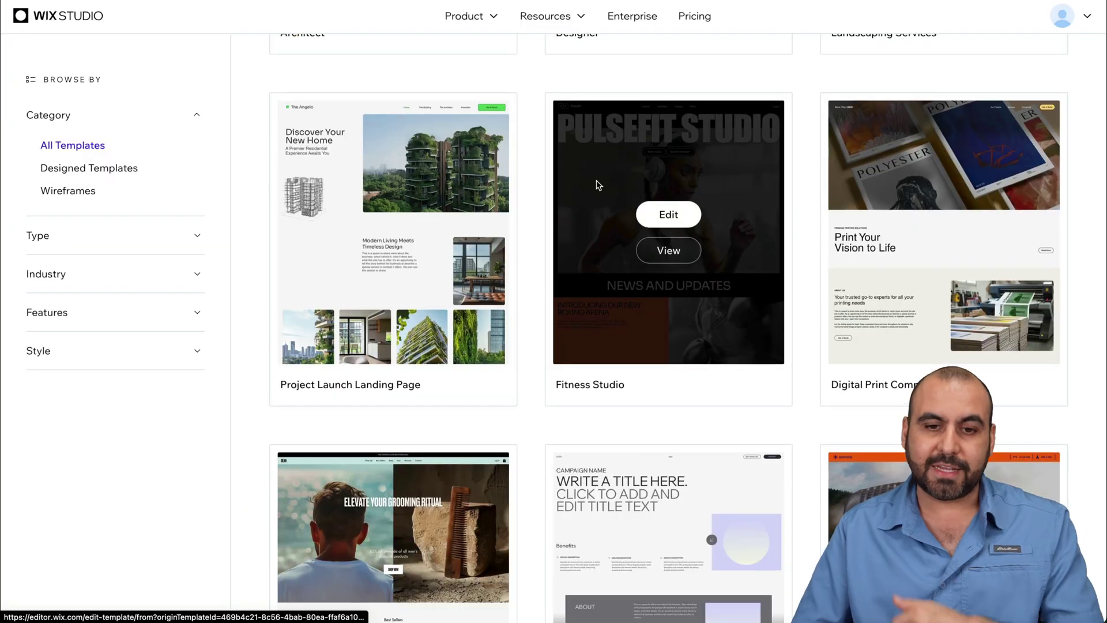
Step: Scroll the Wix Studio template gallery back to its top, showing Future of Delivery first
{"action": "scroll", "coordinate": [598, 185], "scroll_direction": "down", "scroll_amount": 5}
{"action": "scroll", "coordinate": [598, 185], "scroll_direction": "up", "scroll_amount": 10}
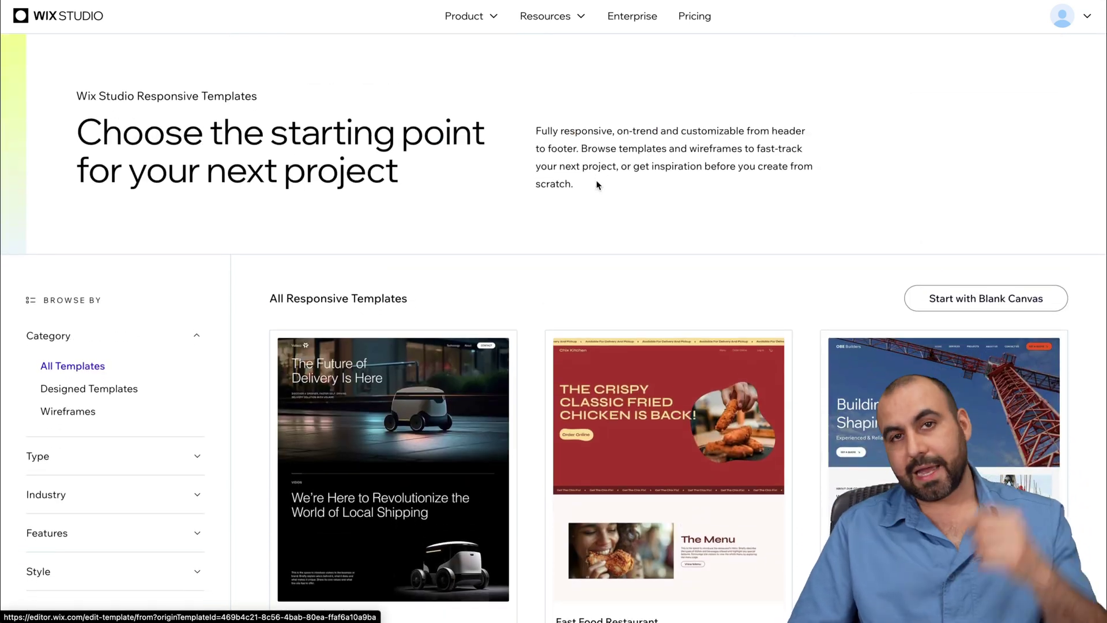